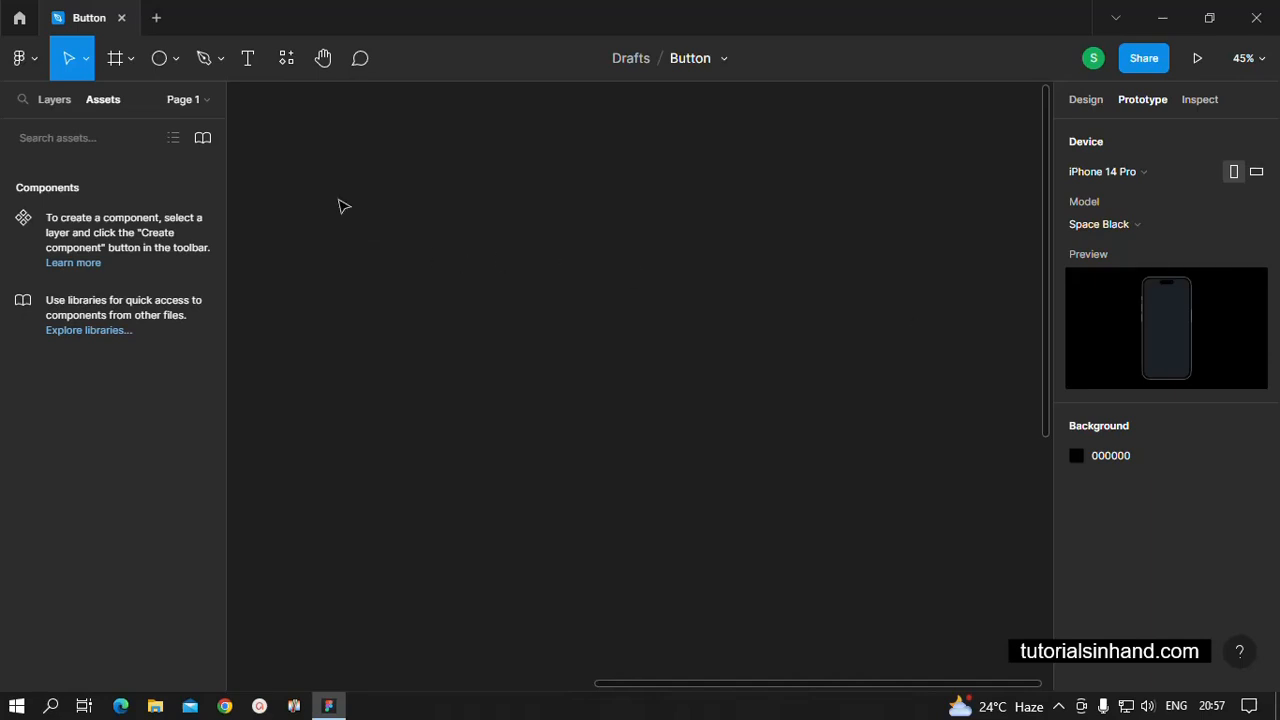
Draw a wide frame about 602 × 97 in the upper-left area of the empty canvas.
{"action": "left_click", "coordinate": [129, 72]}
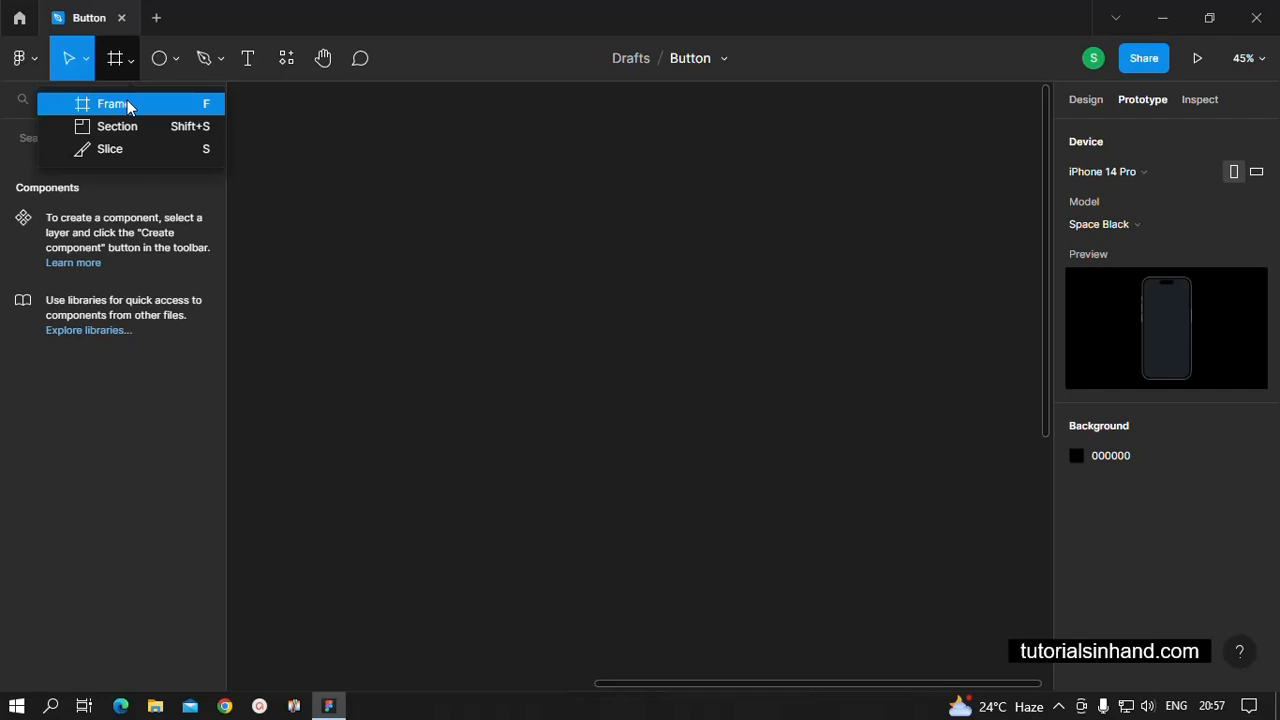
{"action": "left_click", "coordinate": [128, 105]}
{"action": "mouse_move", "coordinate": [281, 134]}
{"action": "left_mouse_down"}
{"action": "mouse_move", "coordinate": [380, 171]}
{"action": "mouse_move", "coordinate": [531, 171]}
{"action": "left_mouse_up"}
Set the frame's width to 400, its height to 100 and its corner radius to 100.
{"action": "left_click", "coordinate": [1087, 99]}
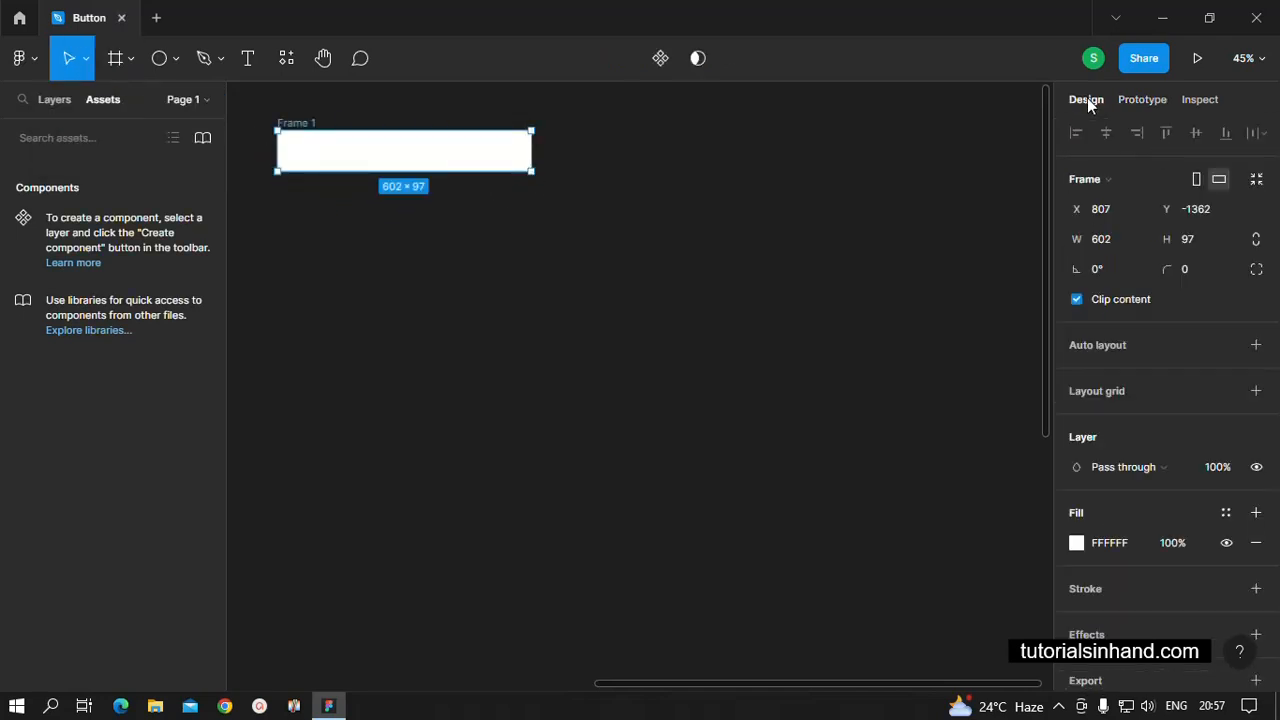
{"action": "left_click", "coordinate": [1123, 240]}
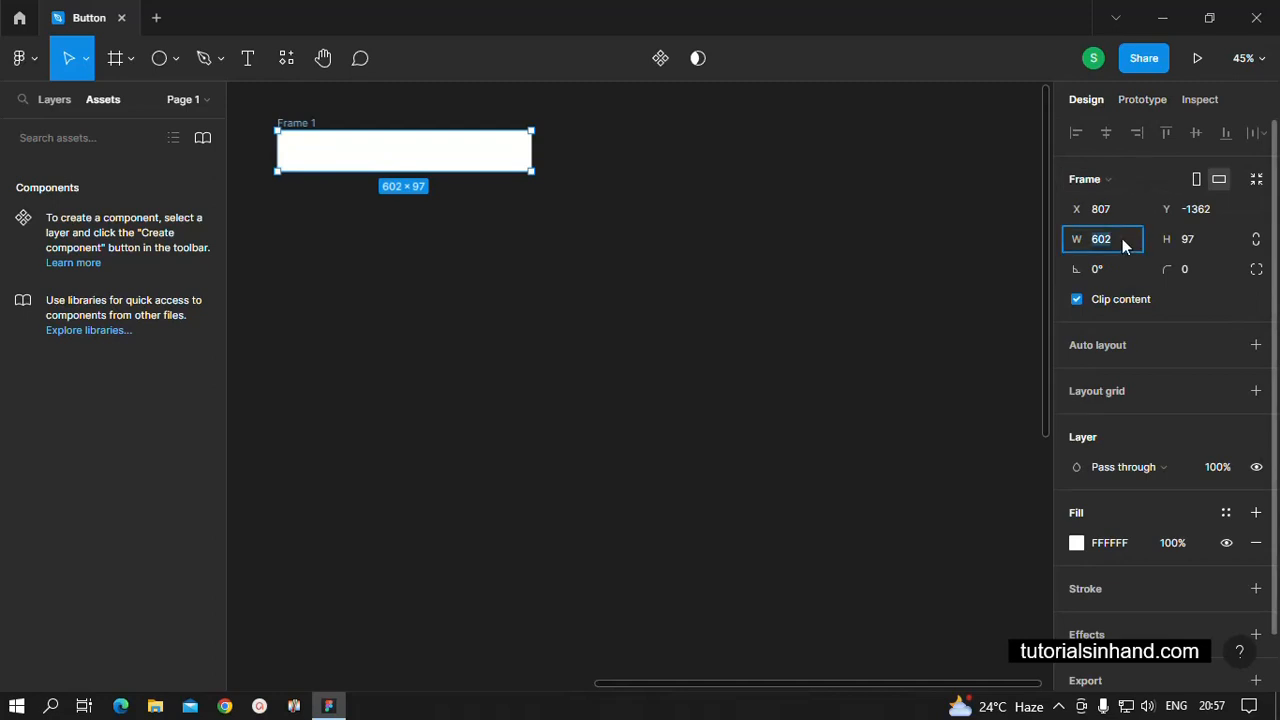
{"action": "type", "text": "400"}
{"action": "left_click", "coordinate": [1194, 240]}
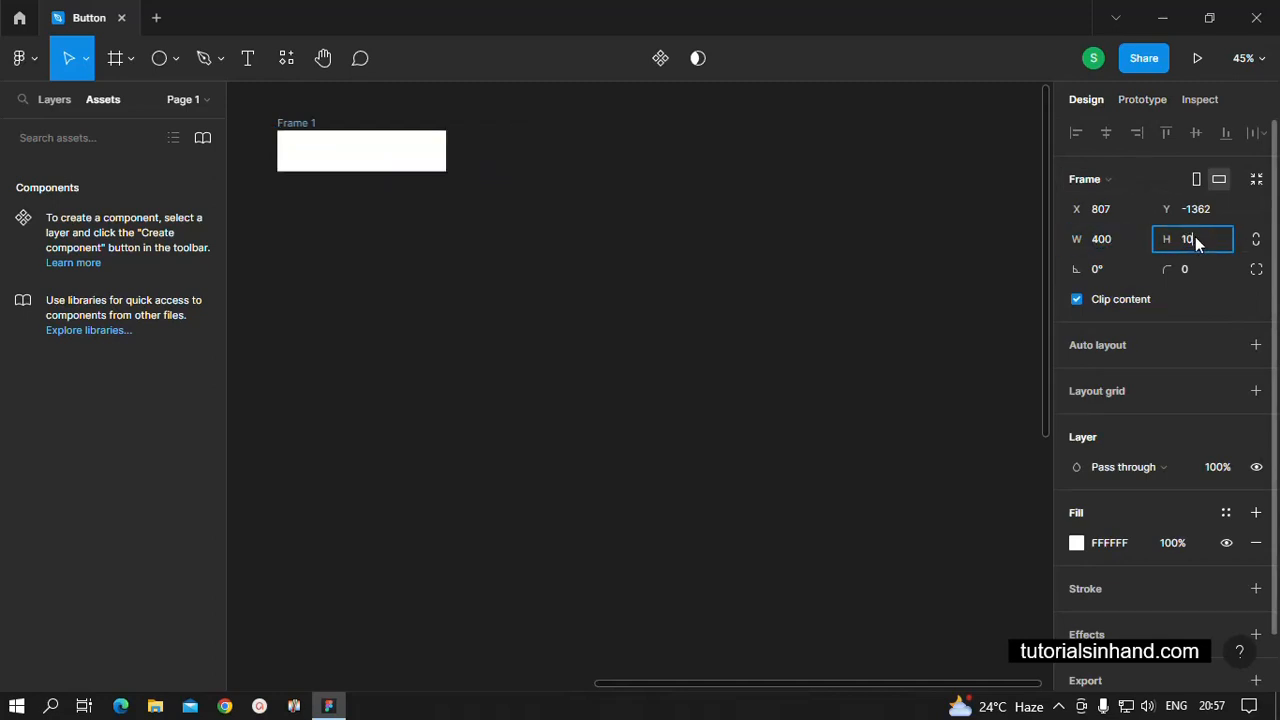
{"action": "left_click", "coordinate": [1197, 275]}
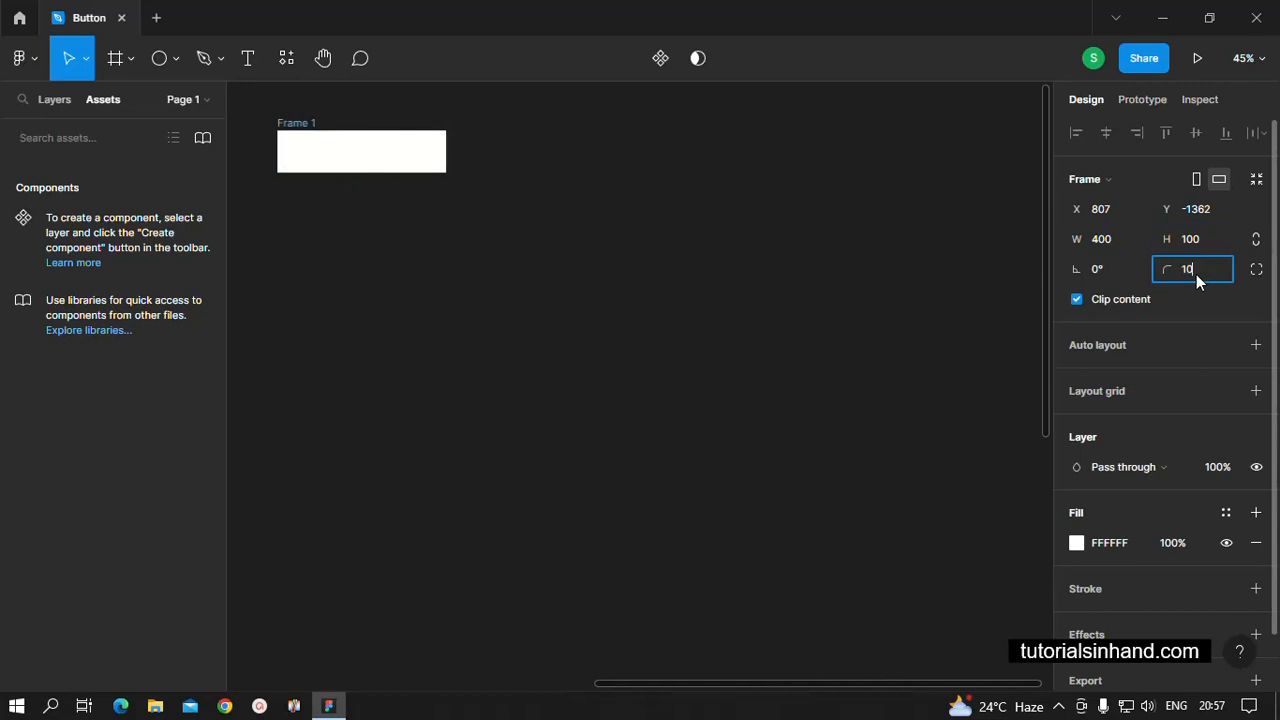
{"action": "type", "text": "100"}
{"action": "left_click", "coordinate": [877, 260]}
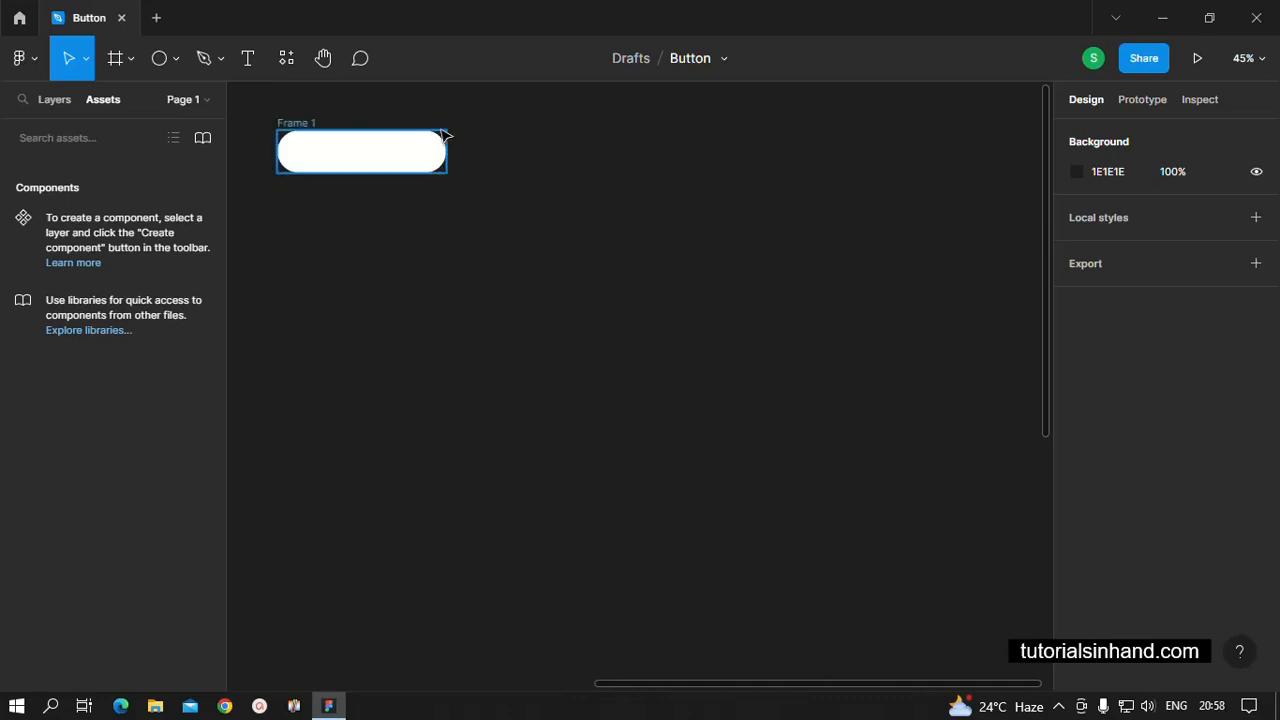
Fill the rounded frame with the orange document colour F24D1D.
{"action": "left_click", "coordinate": [388, 152]}
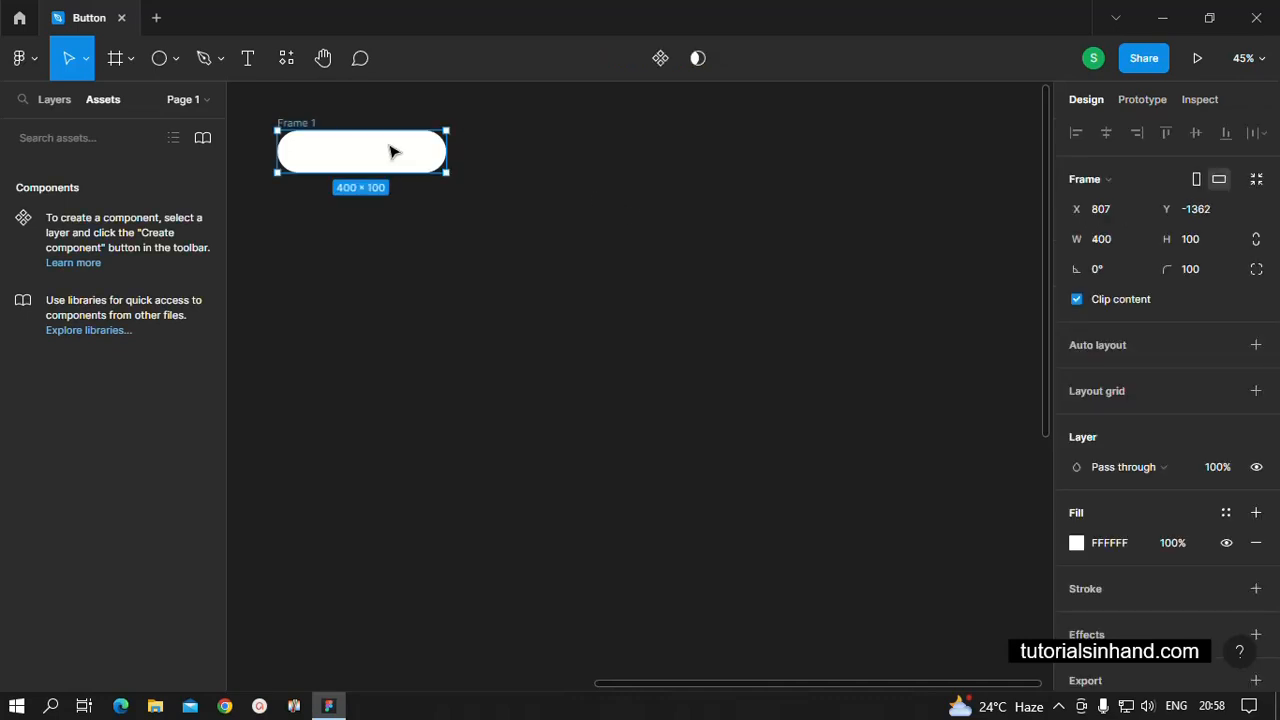
{"action": "left_click", "coordinate": [1076, 543]}
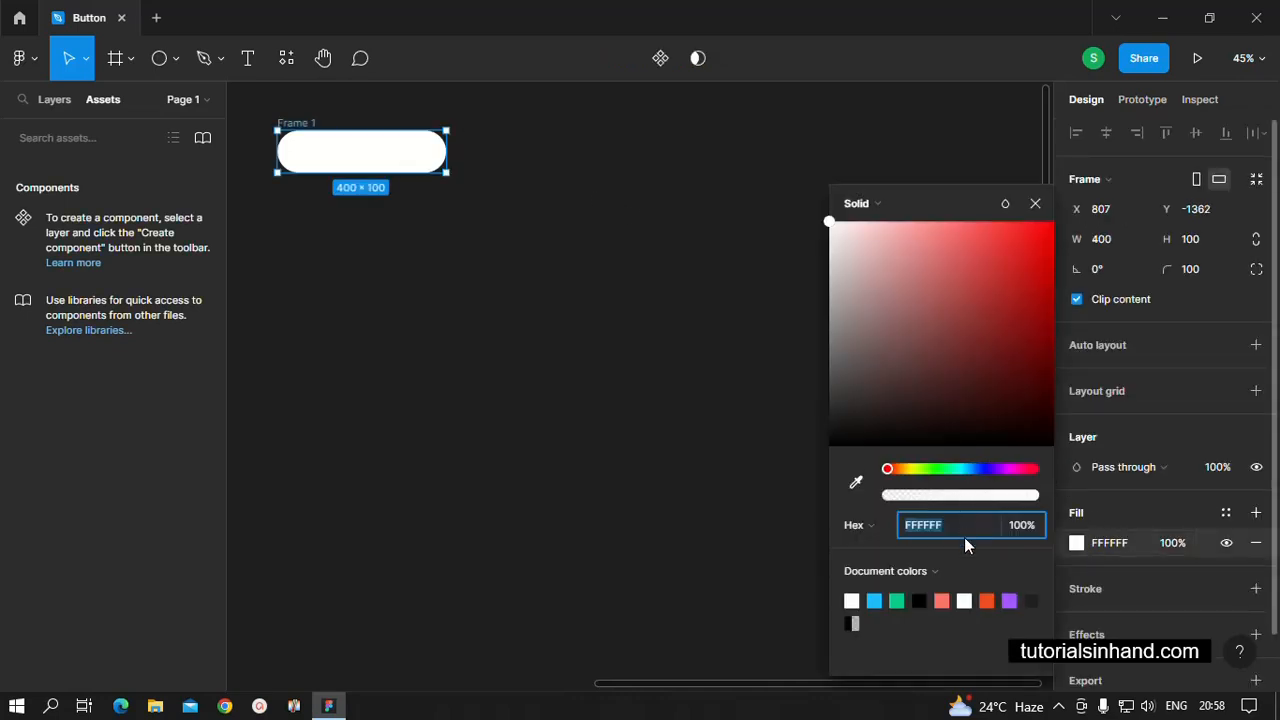
{"action": "left_click", "coordinate": [987, 600]}
{"action": "left_click", "coordinate": [740, 396]}
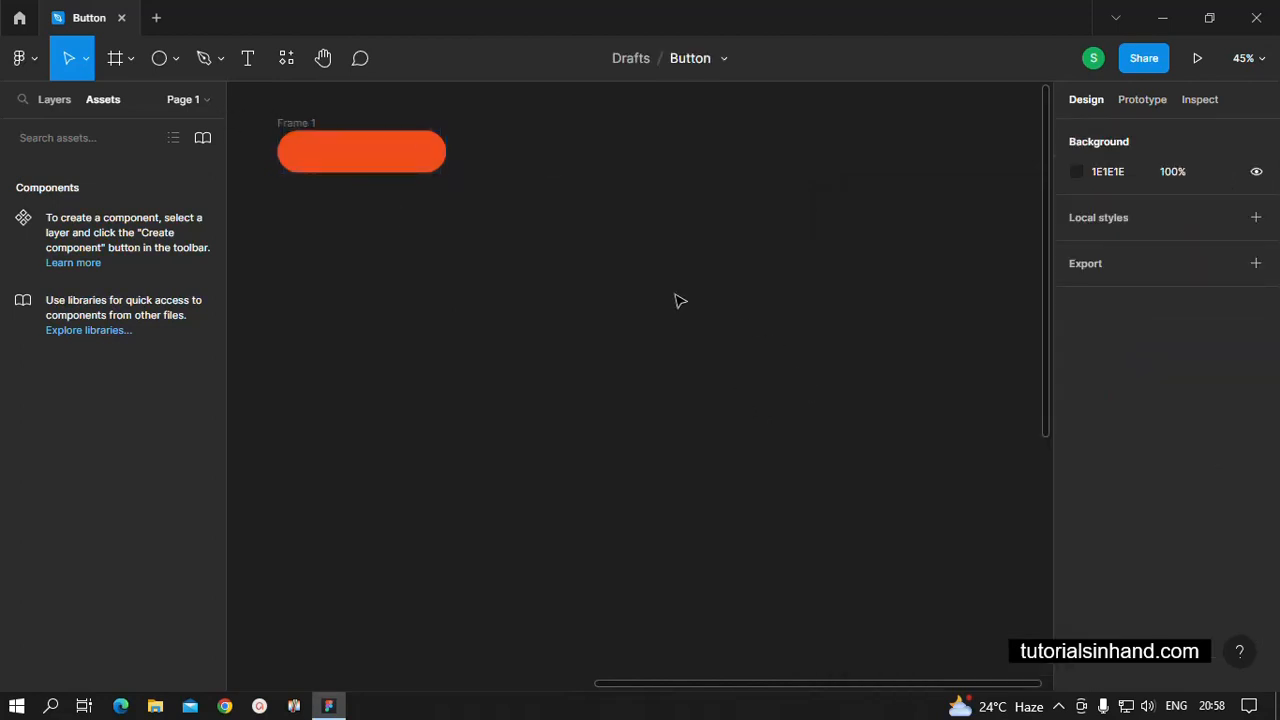
Draw an ellipse about 113 × 100 in the middle of the orange frame.
{"action": "left_click", "coordinate": [174, 62]}
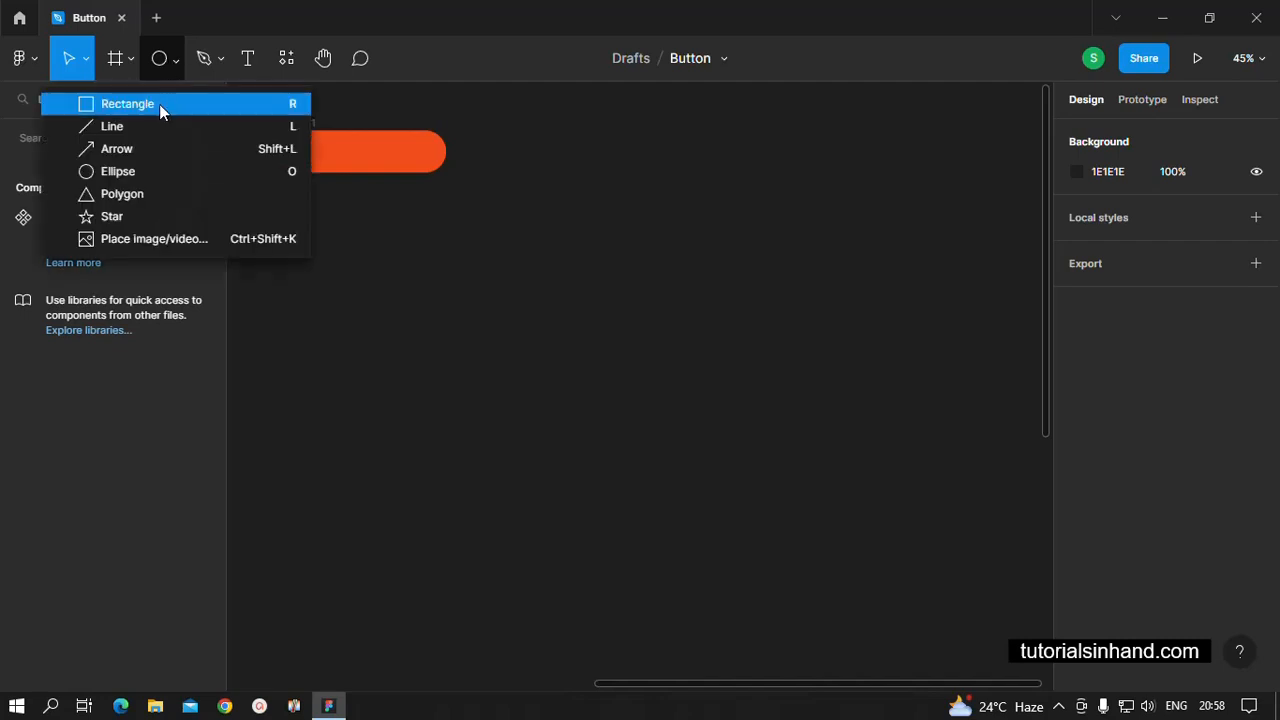
{"action": "left_click", "coordinate": [151, 170]}
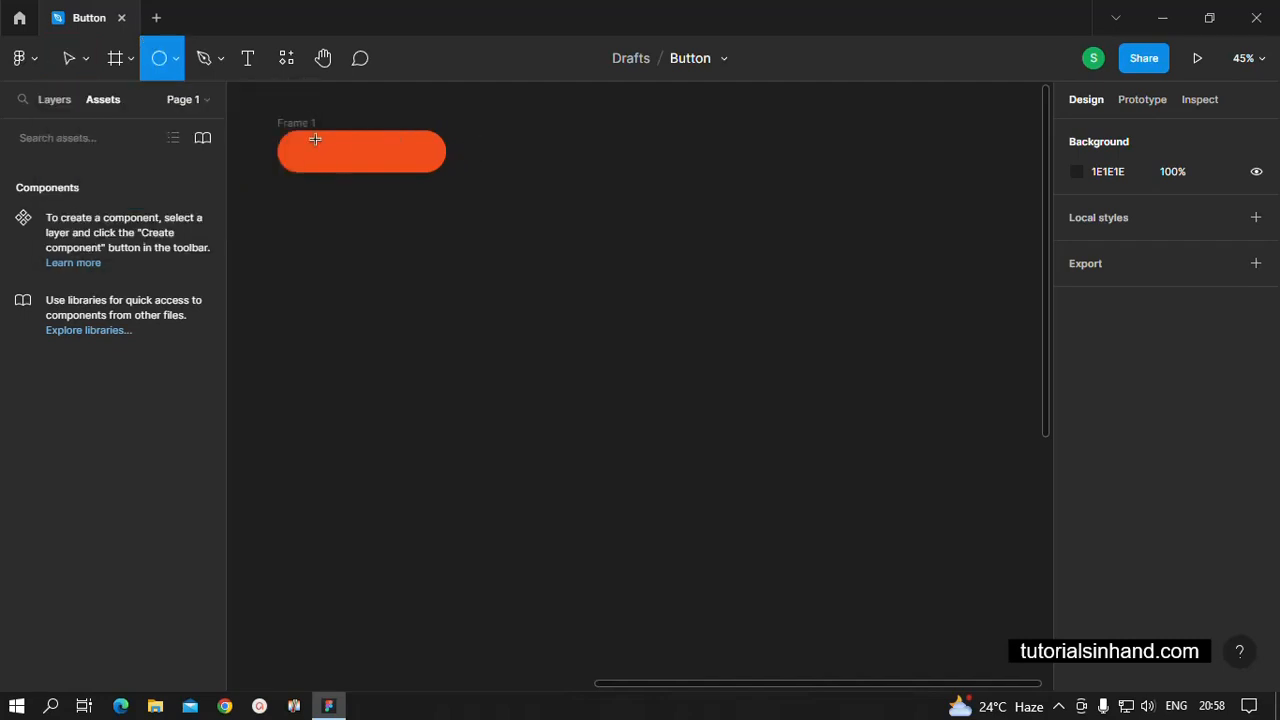
{"action": "left_click_drag", "start_coordinate": [344, 133], "coordinate": [388, 180]}
{"action": "left_click", "coordinate": [557, 247]}
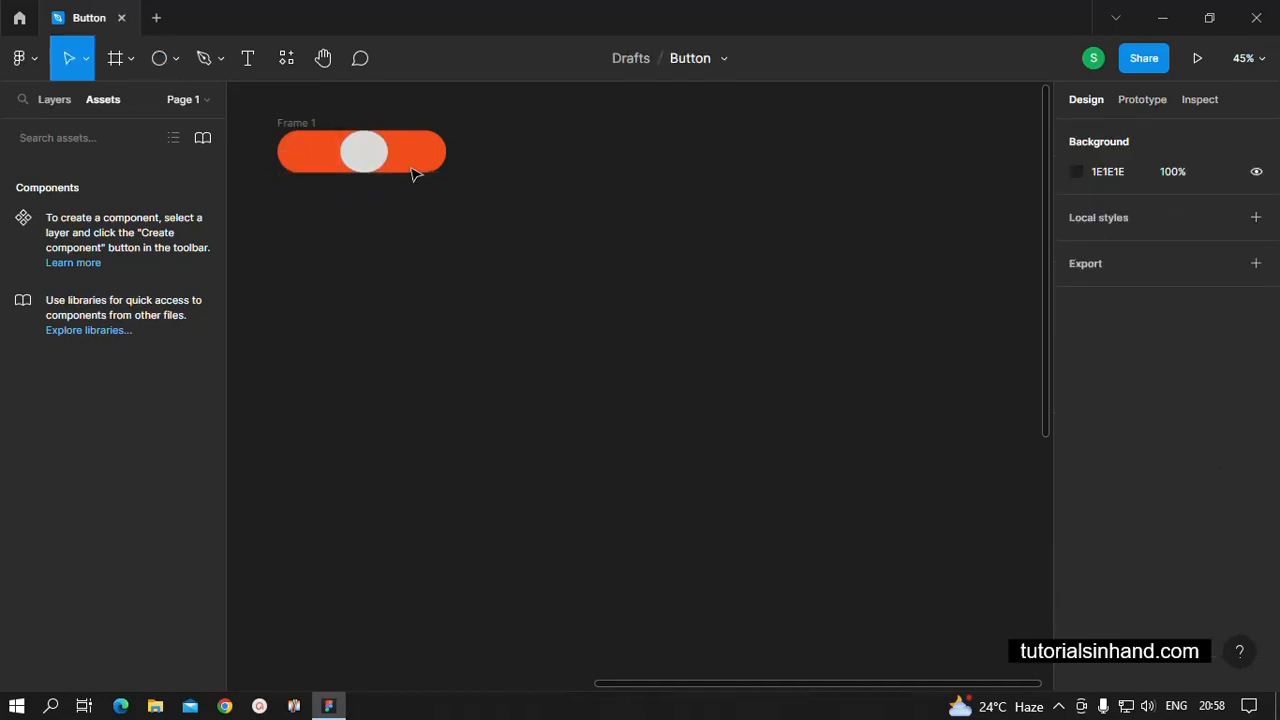
Resize the ellipse to a circle with a width and height of 70.
{"action": "left_click", "coordinate": [367, 157]}
{"action": "left_click", "coordinate": [1123, 207]}
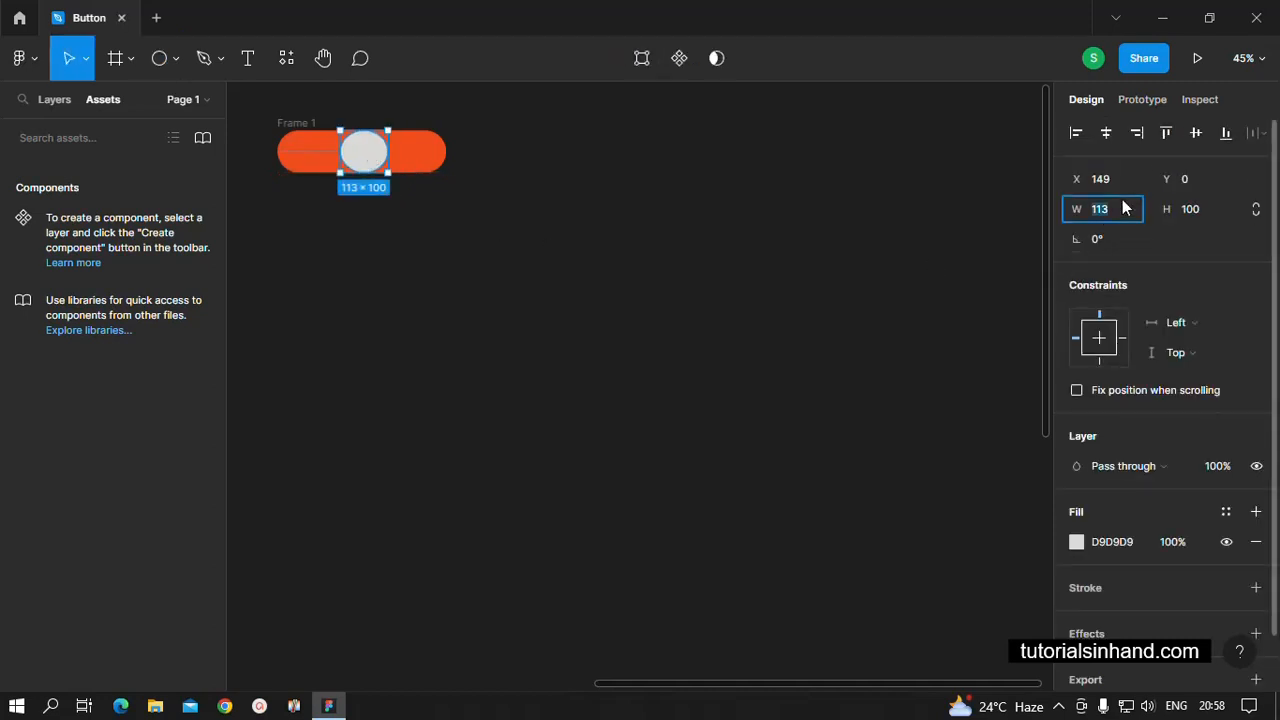
{"action": "type", "text": "70"}
{"action": "left_click", "coordinate": [1194, 211]}
{"action": "type", "text": "70"}
{"action": "left_click", "coordinate": [891, 263]}
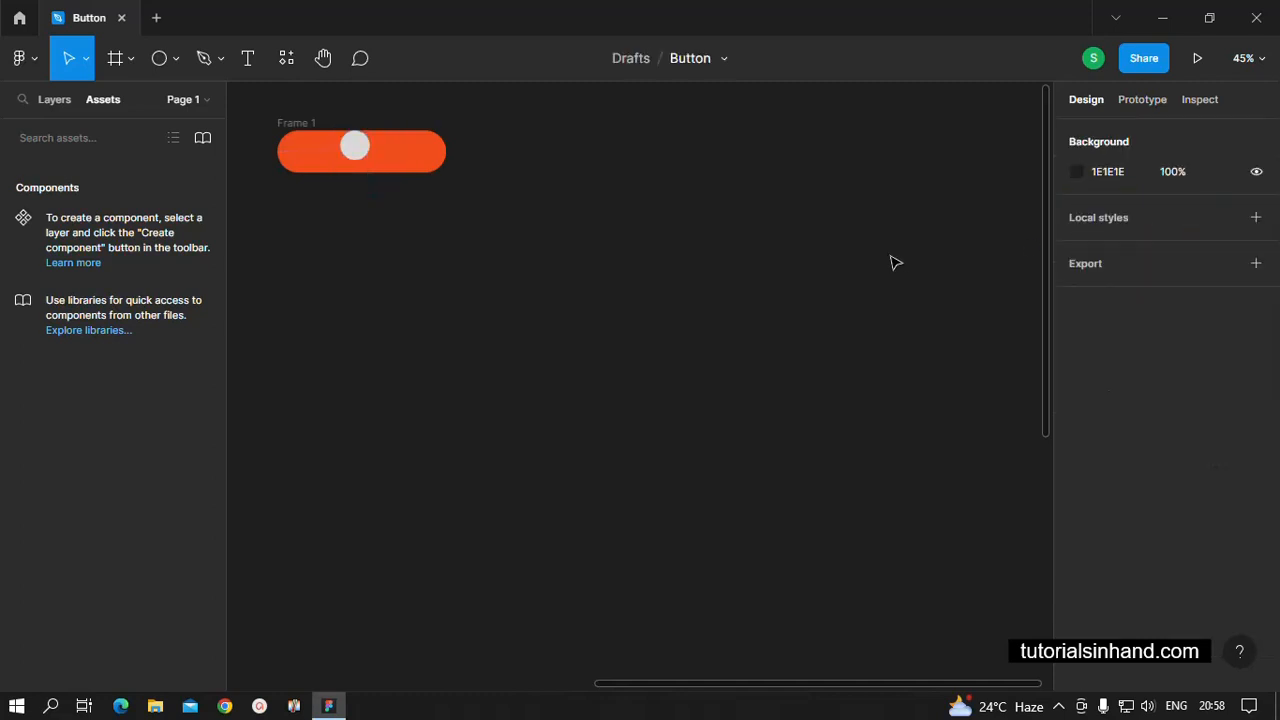
Centre the circle horizontally and vertically inside the orange frame.
{"action": "left_click", "coordinate": [366, 148]}
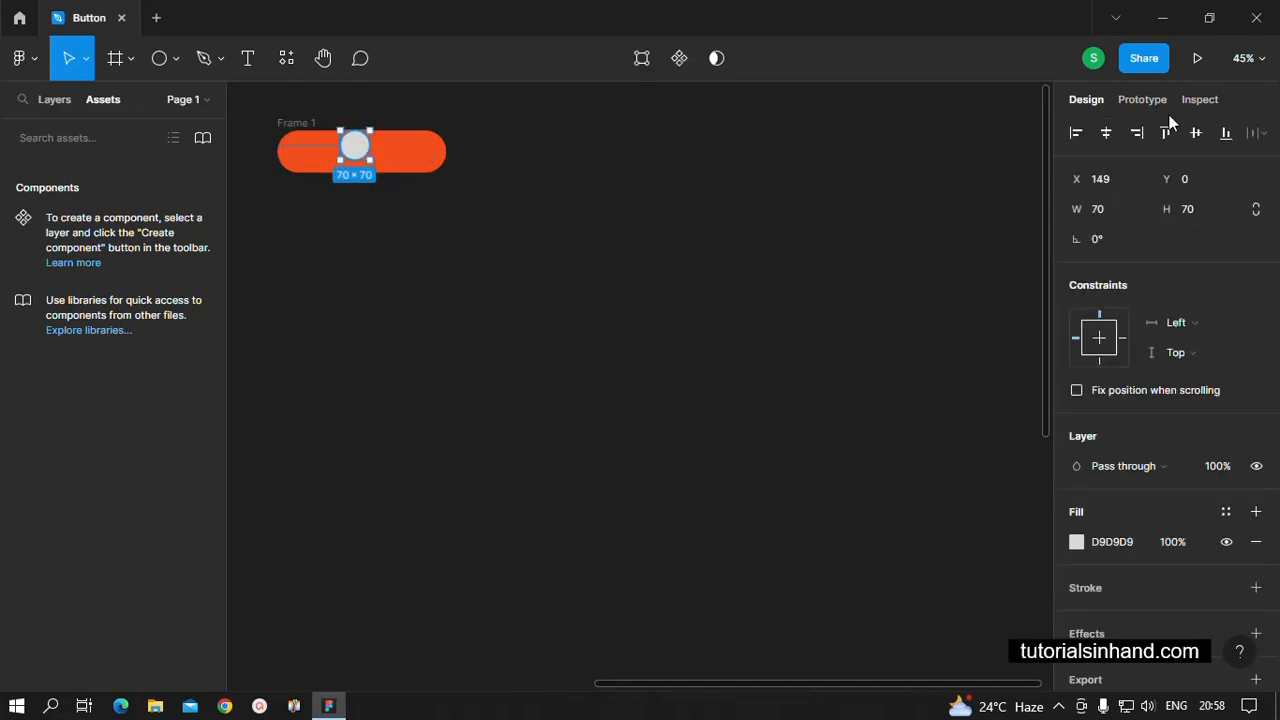
{"action": "left_click", "coordinate": [1108, 134]}
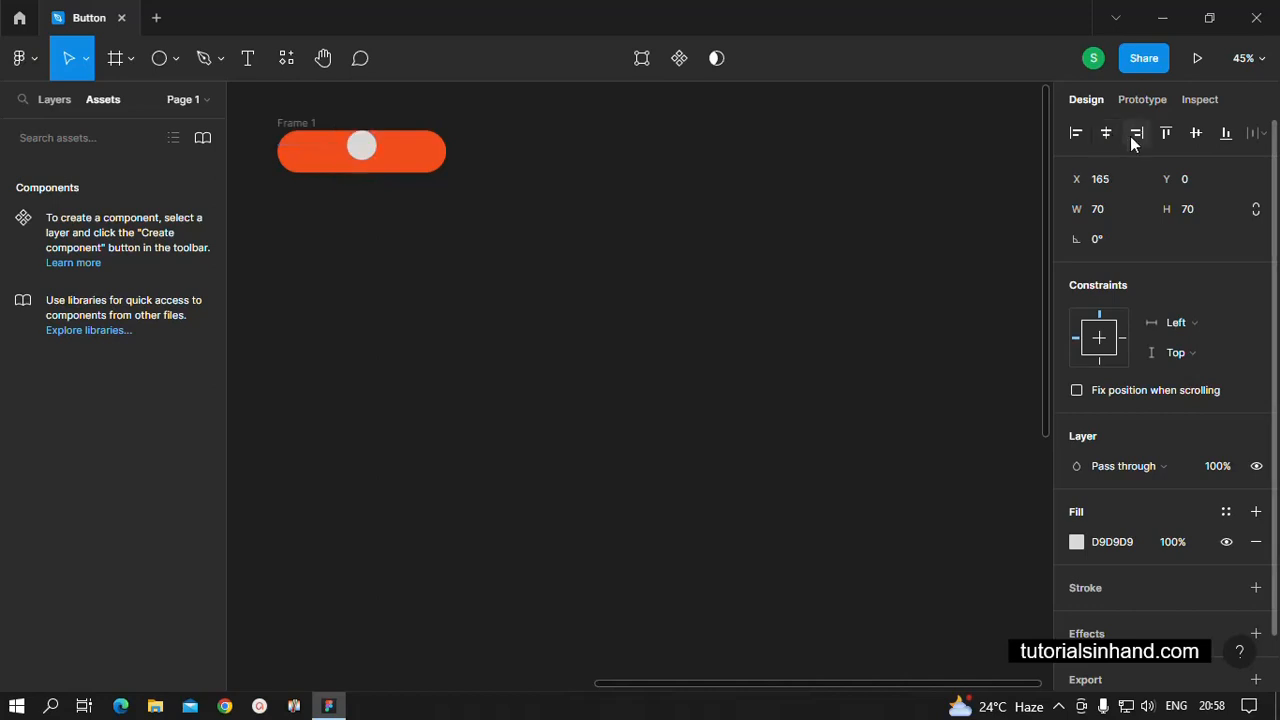
{"action": "left_click", "coordinate": [1195, 134]}
{"action": "left_click", "coordinate": [780, 311]}
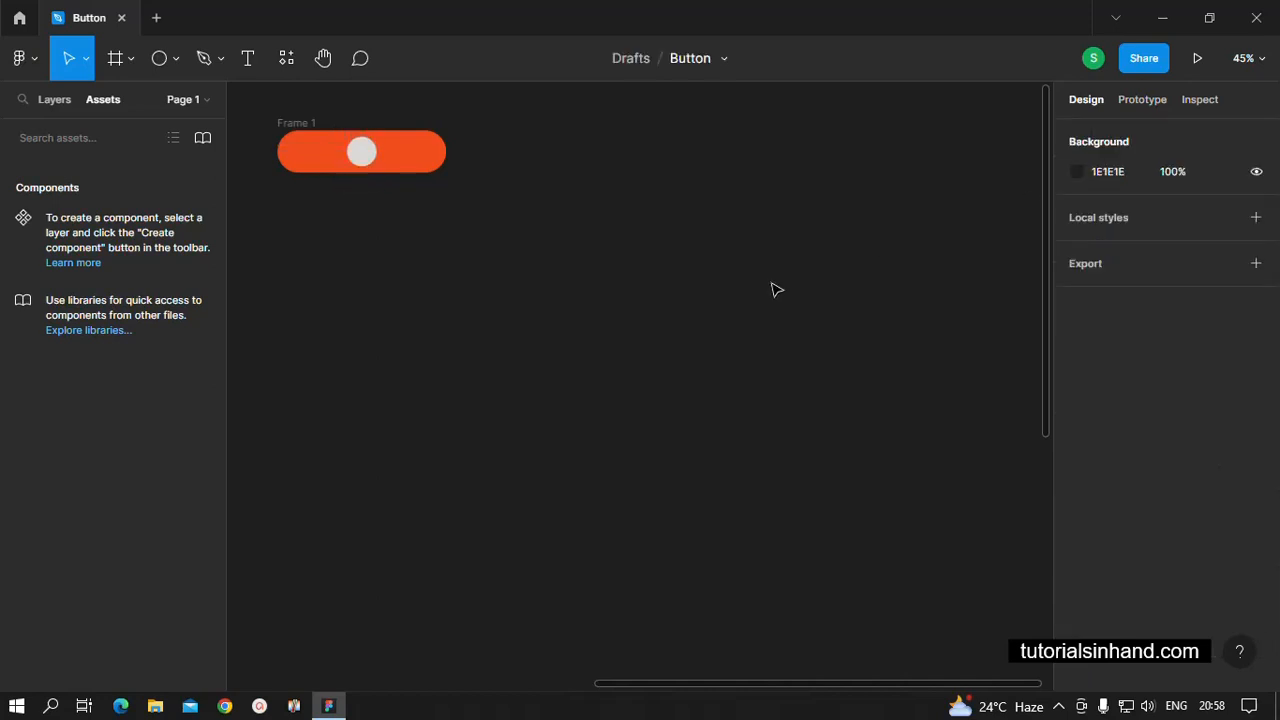
Sample the frame's orange as the circle's fill and lighten it to ED6E49.
{"action": "left_click", "coordinate": [361, 153]}
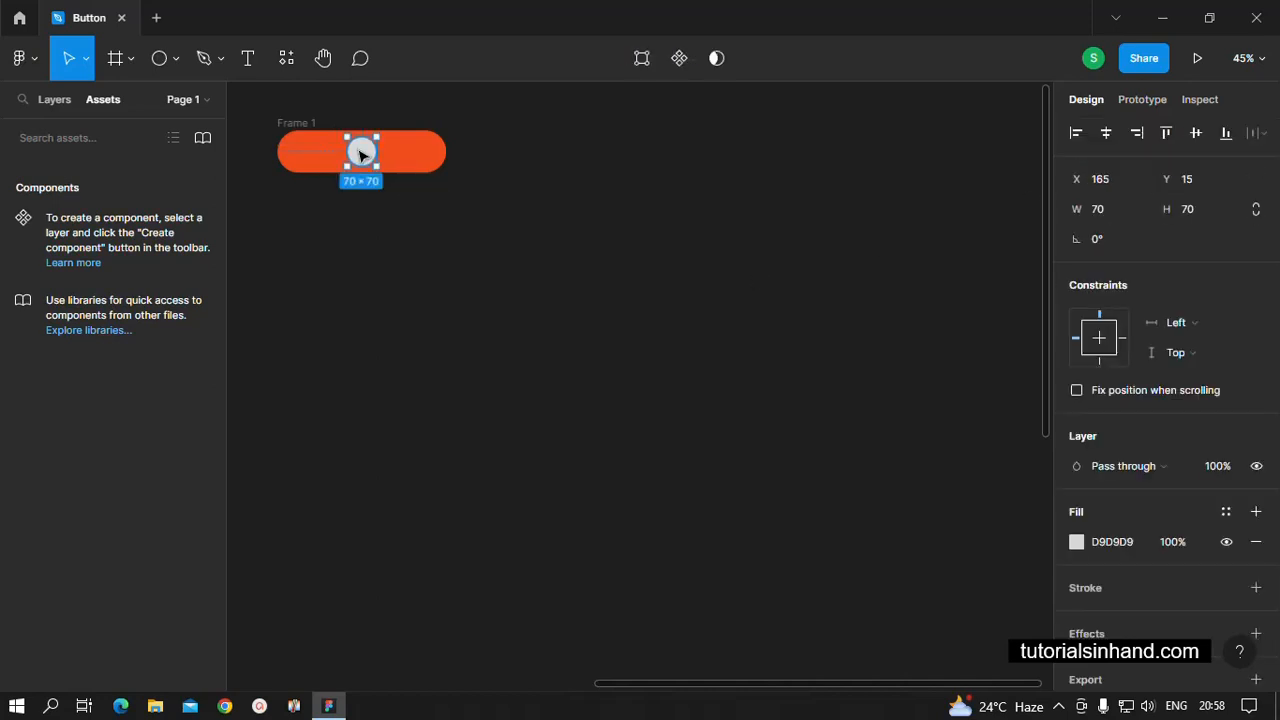
{"action": "left_click", "coordinate": [1077, 542]}
{"action": "left_click", "coordinate": [856, 482]}
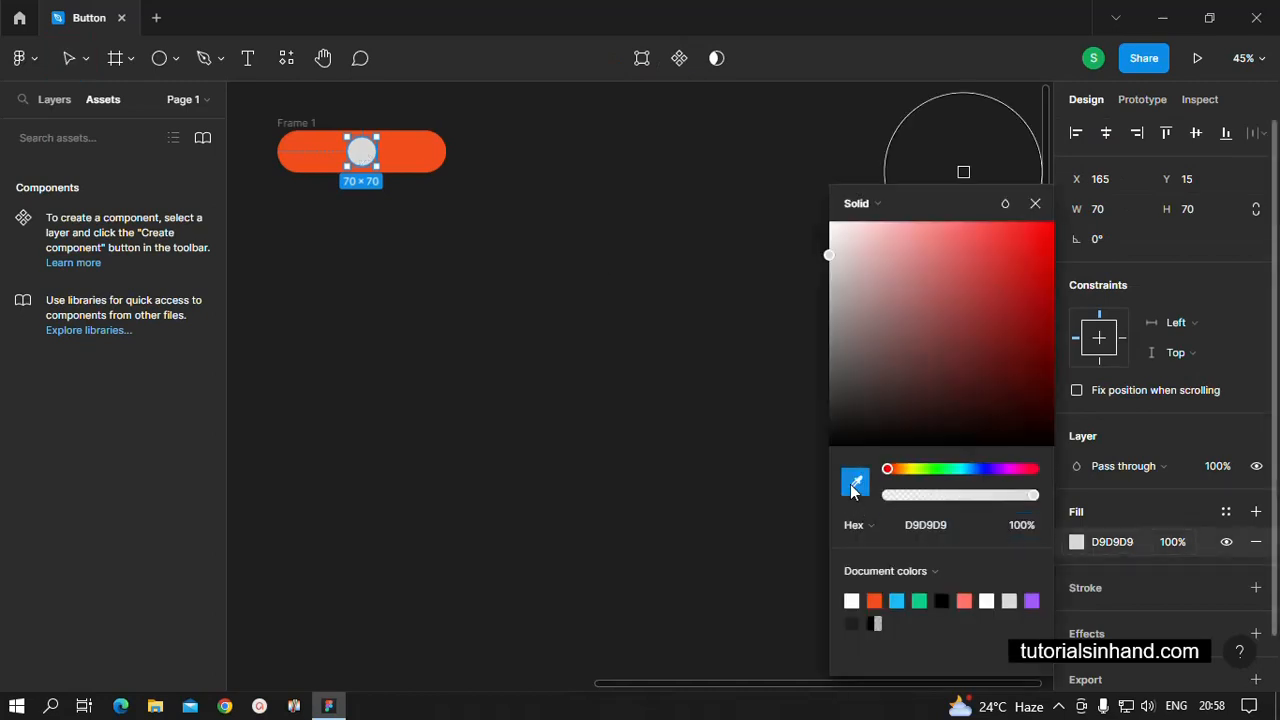
{"action": "left_click", "coordinate": [402, 150]}
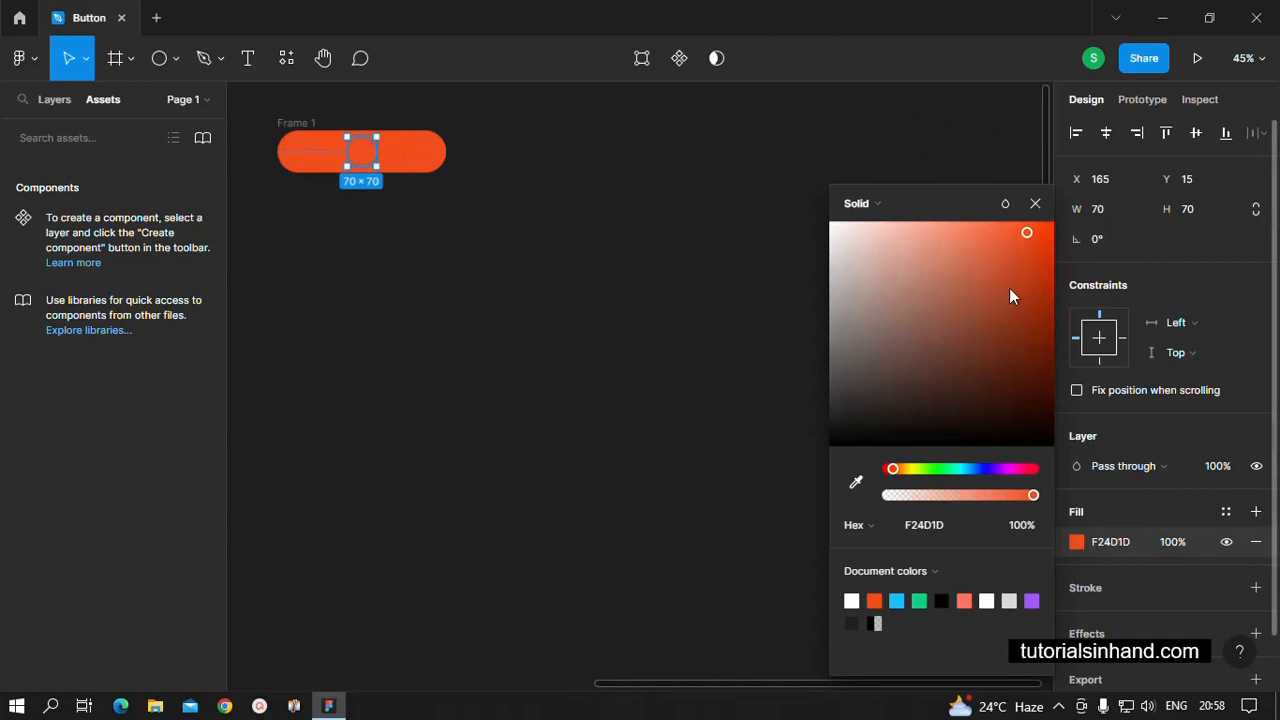
{"action": "left_click", "coordinate": [997, 230]}
{"action": "left_click_drag", "start_coordinate": [997, 229], "coordinate": [989, 243]}
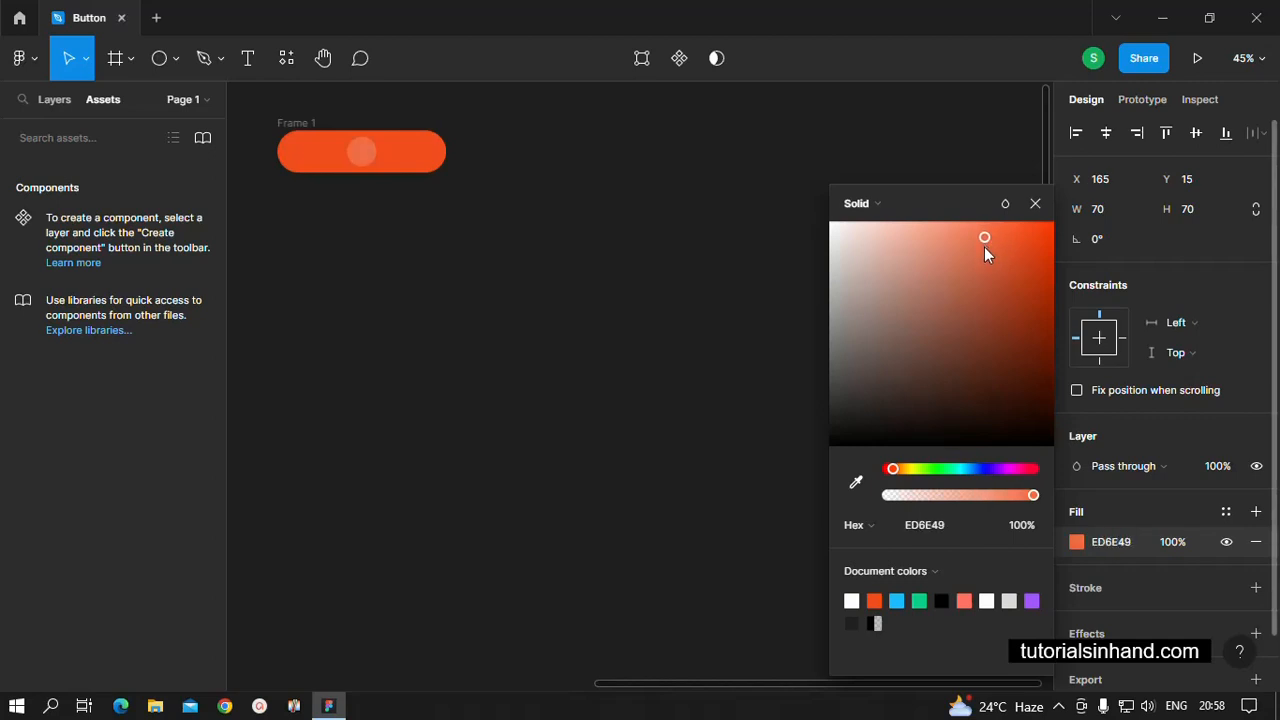
{"action": "left_click", "coordinate": [646, 274]}
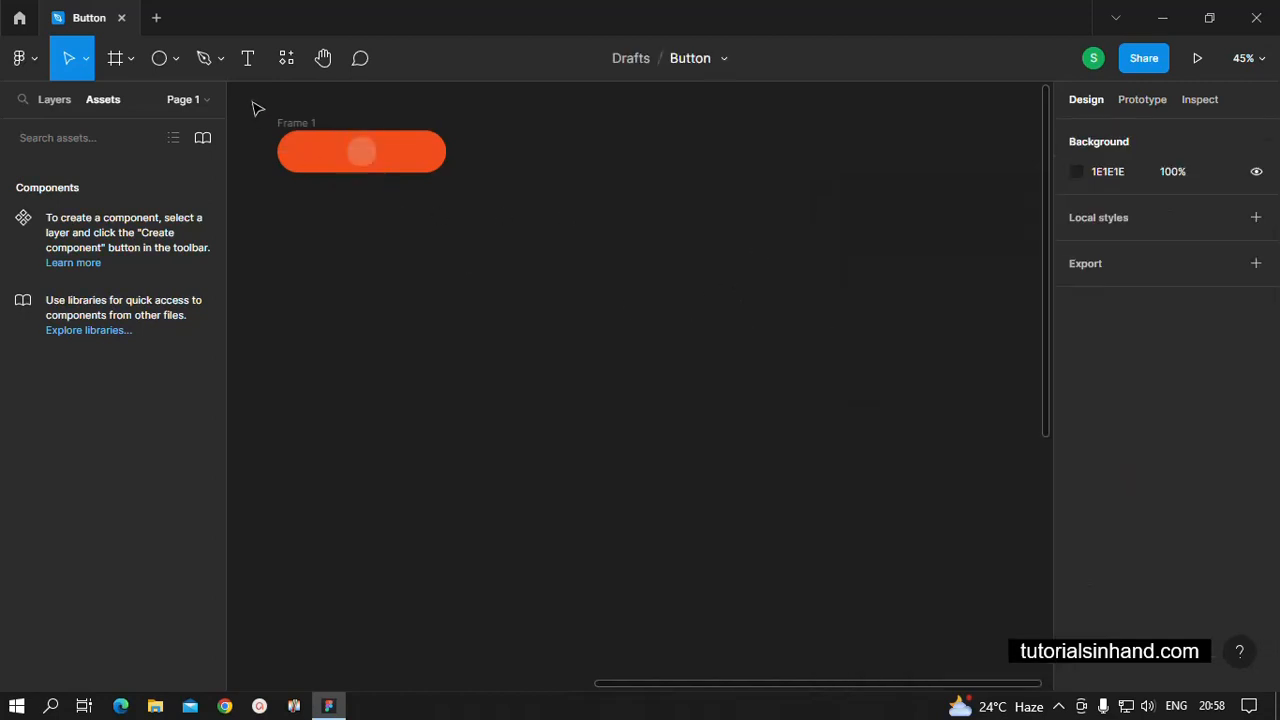
Add the text "SUBMIT" on the empty canvas below the orange frame.
{"action": "left_click", "coordinate": [248, 62]}
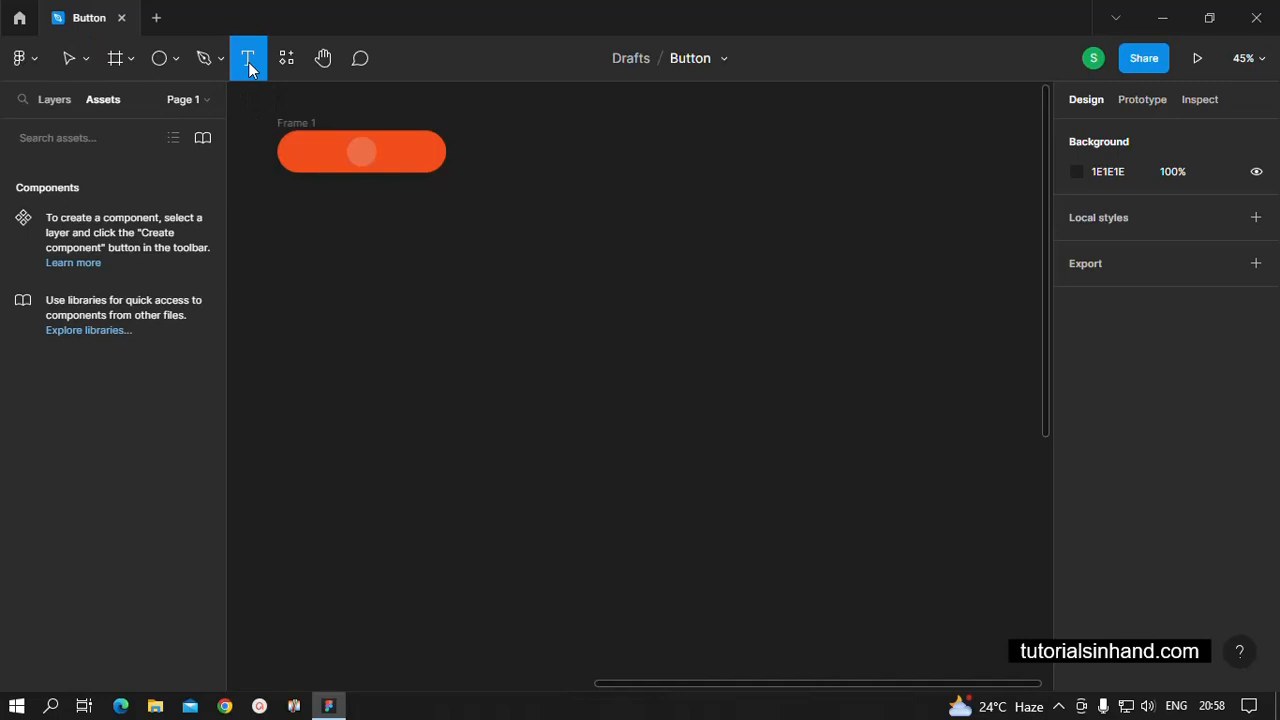
{"action": "left_click", "coordinate": [366, 231]}
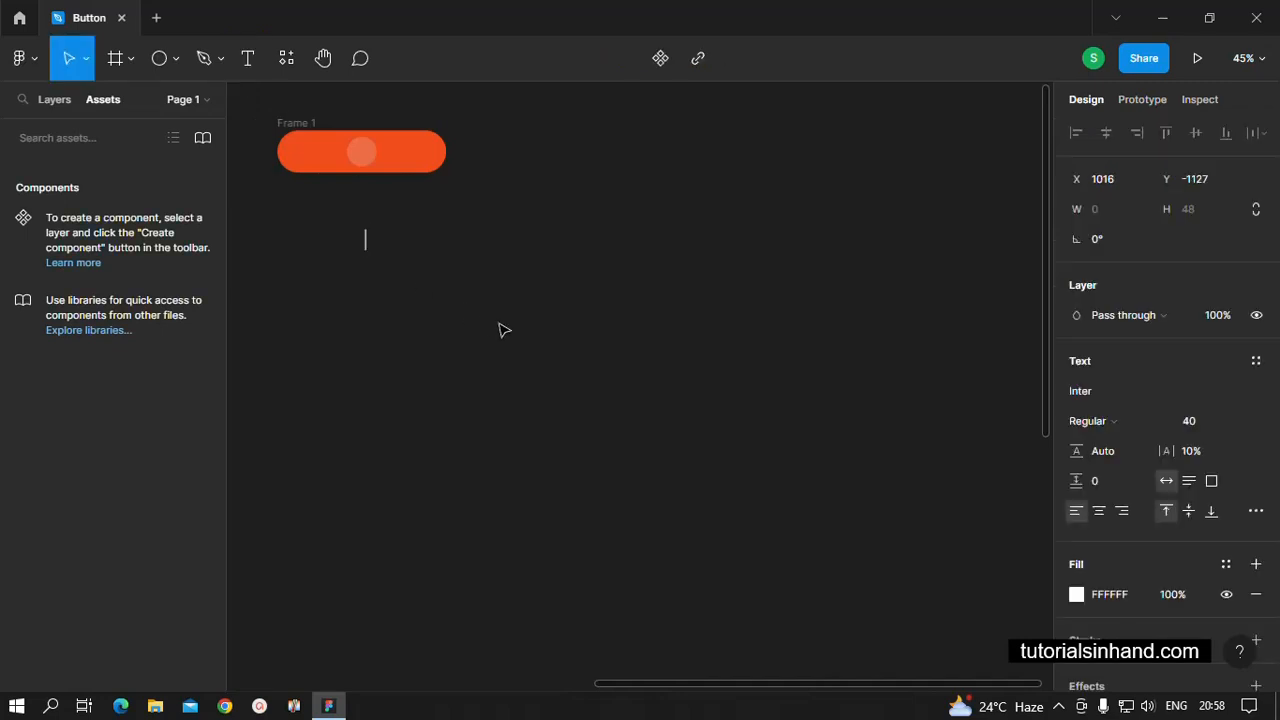
{"action": "type", "text": "SUBMIT"}
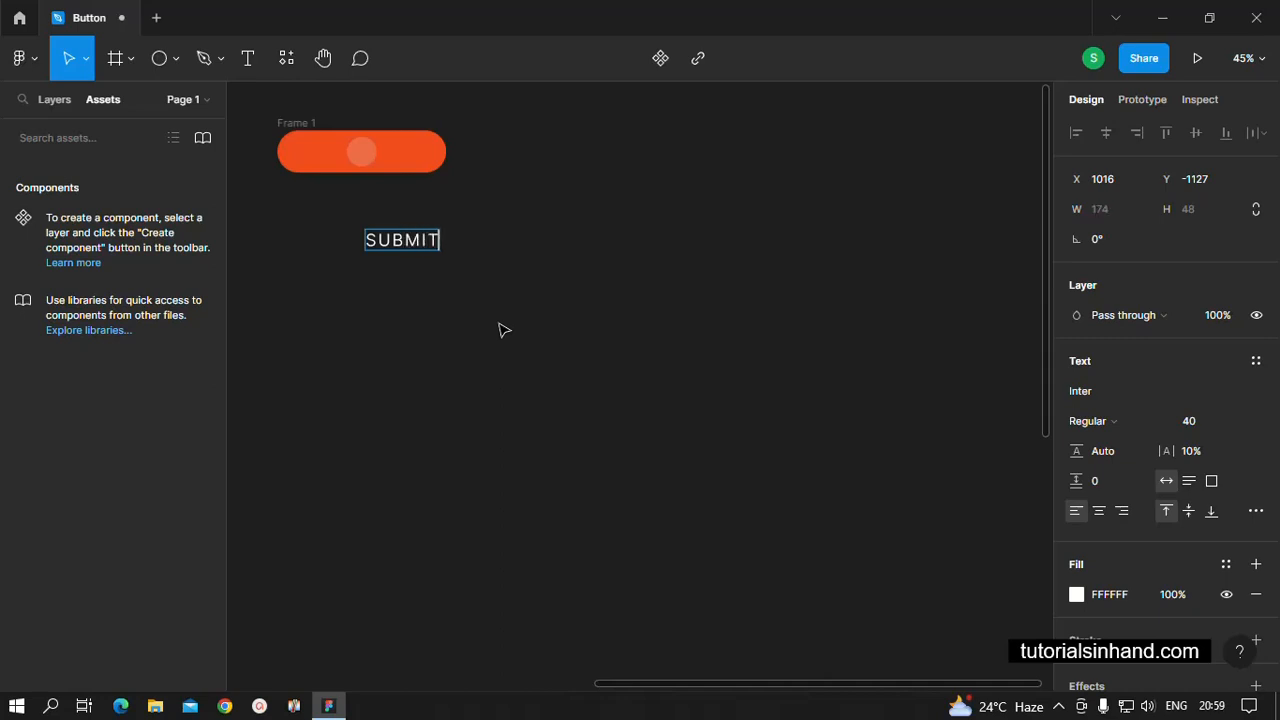
{"action": "key", "text": "Escape"}
{"action": "left_click", "coordinate": [502, 330]}
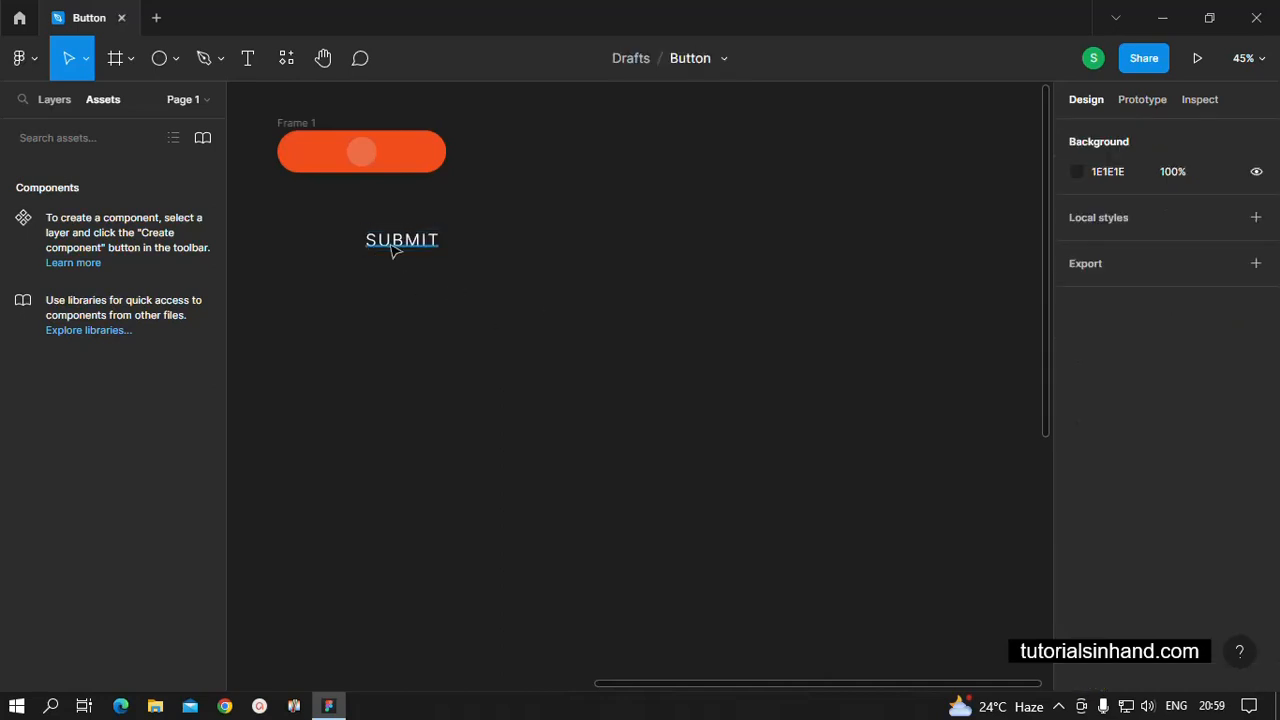
Move the SUBMIT text onto the centre of the orange frame as the button's label.
{"action": "left_click", "coordinate": [398, 245]}
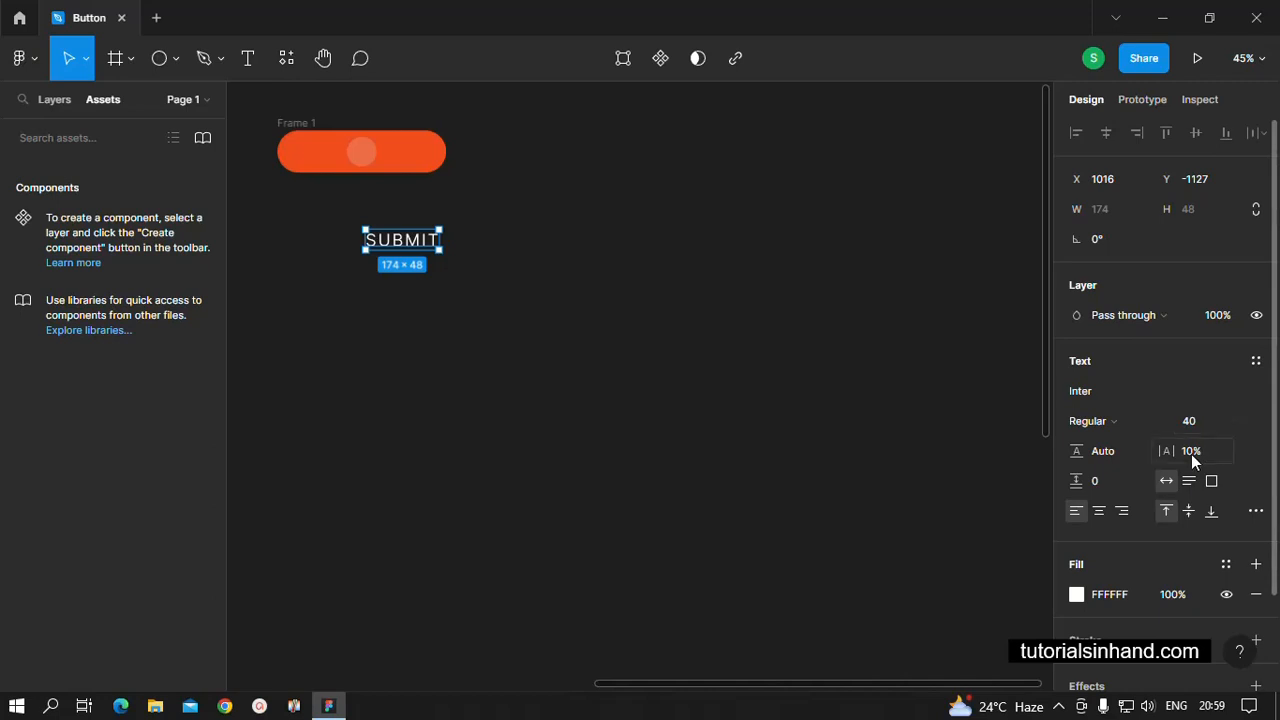
{"action": "left_click", "coordinate": [770, 378]}
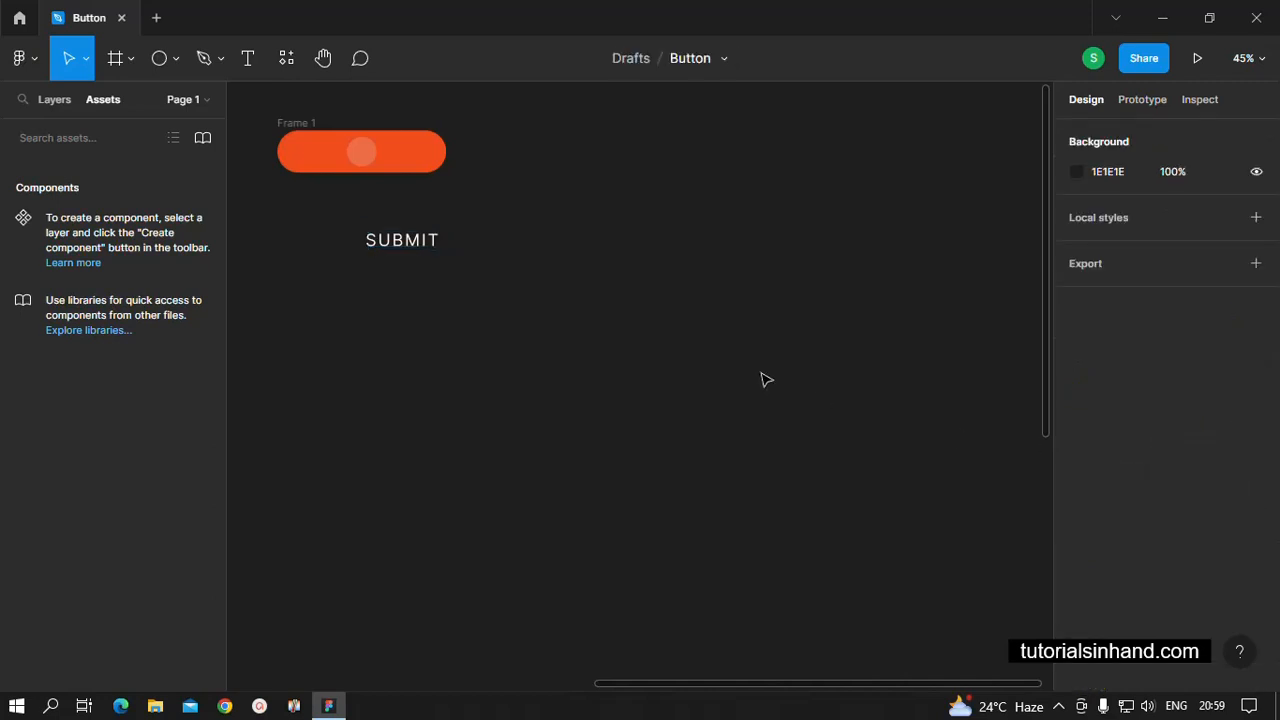
{"action": "left_click_drag", "start_coordinate": [385, 230], "coordinate": [357, 156]}
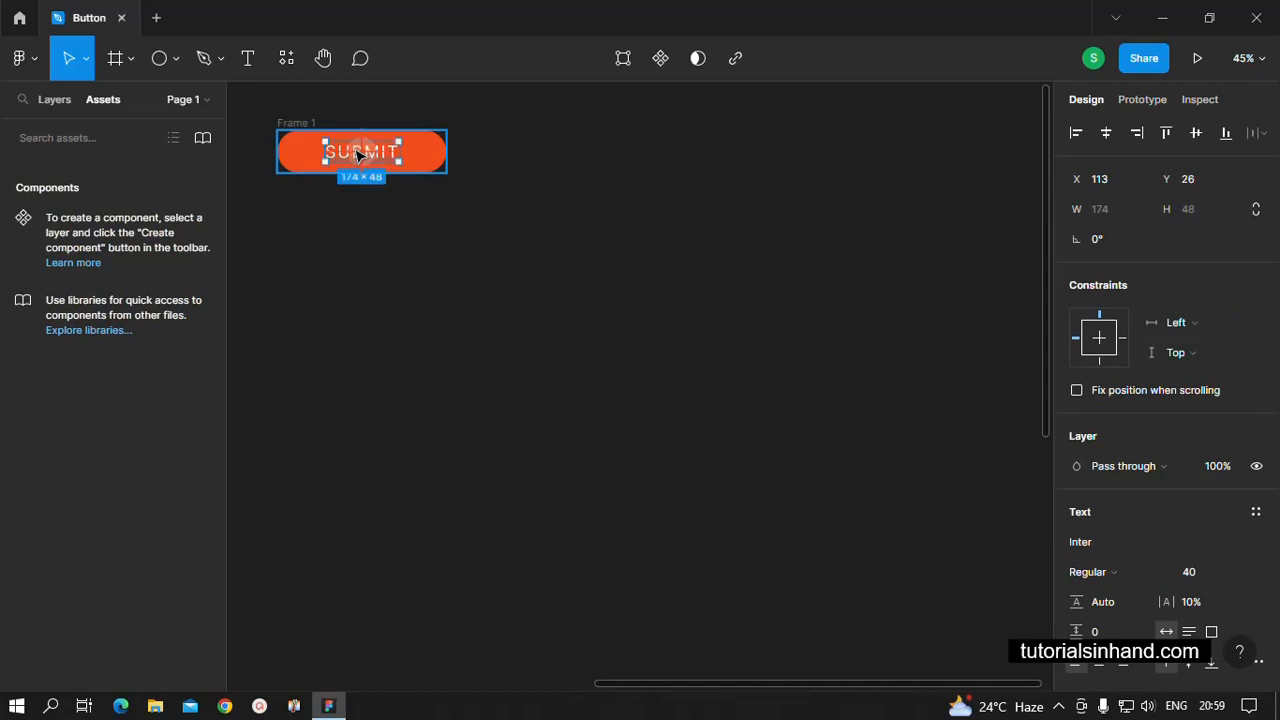
{"action": "left_click", "coordinate": [482, 297]}
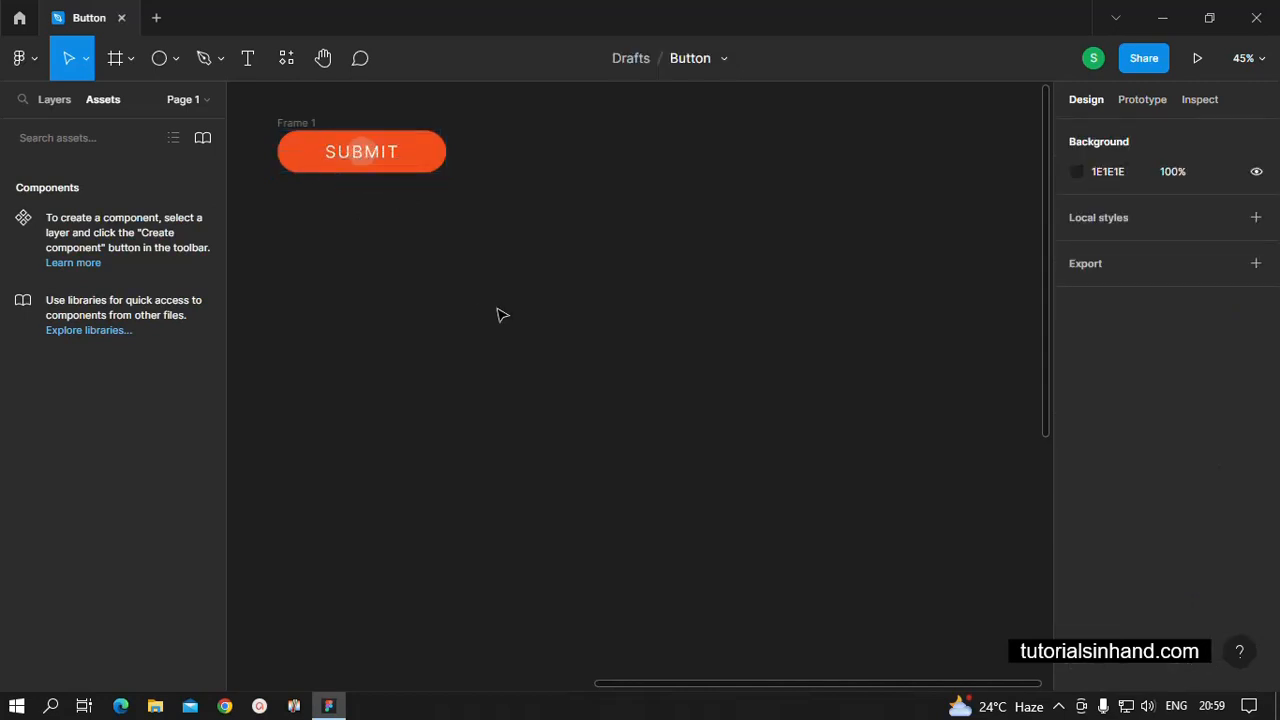
Hide the Ellipse 1 layer inside Frame 1.
{"action": "left_click", "coordinate": [54, 104]}
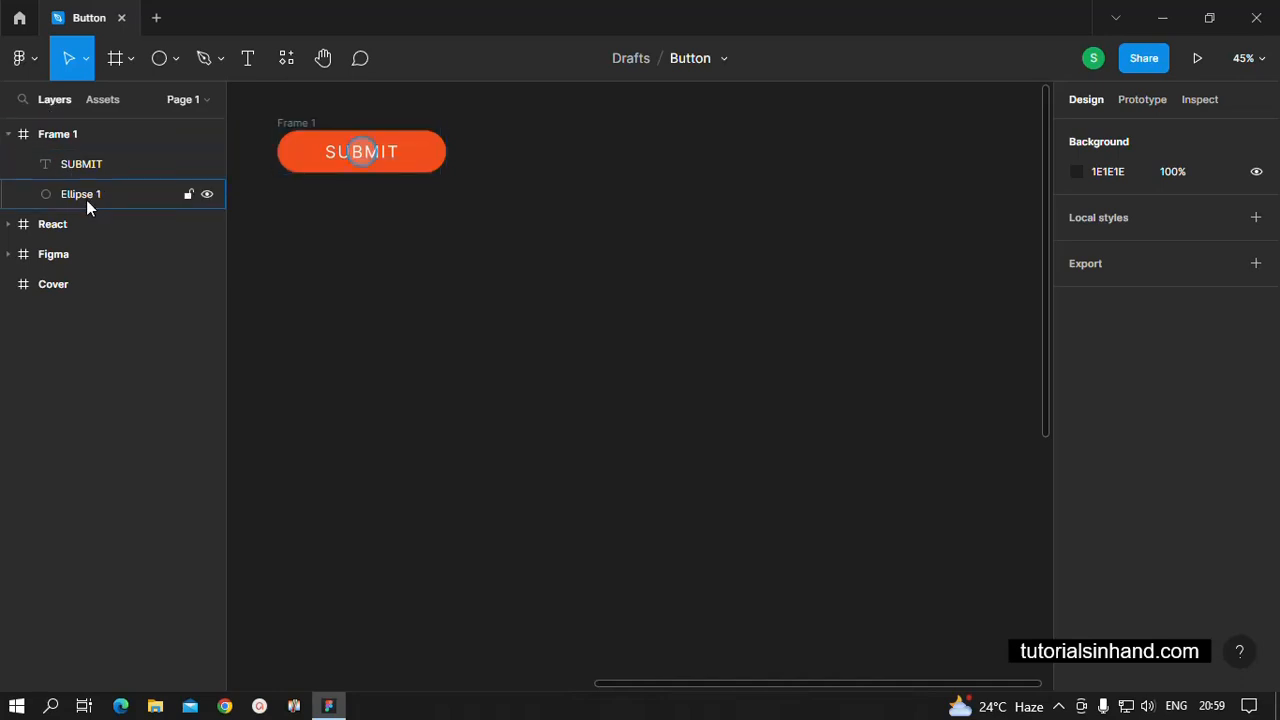
{"action": "left_click", "coordinate": [207, 195]}
Duplicate Frame 1, place the copy directly below the original and unhide the ellipse in the copy.
{"action": "left_click", "coordinate": [303, 125]}
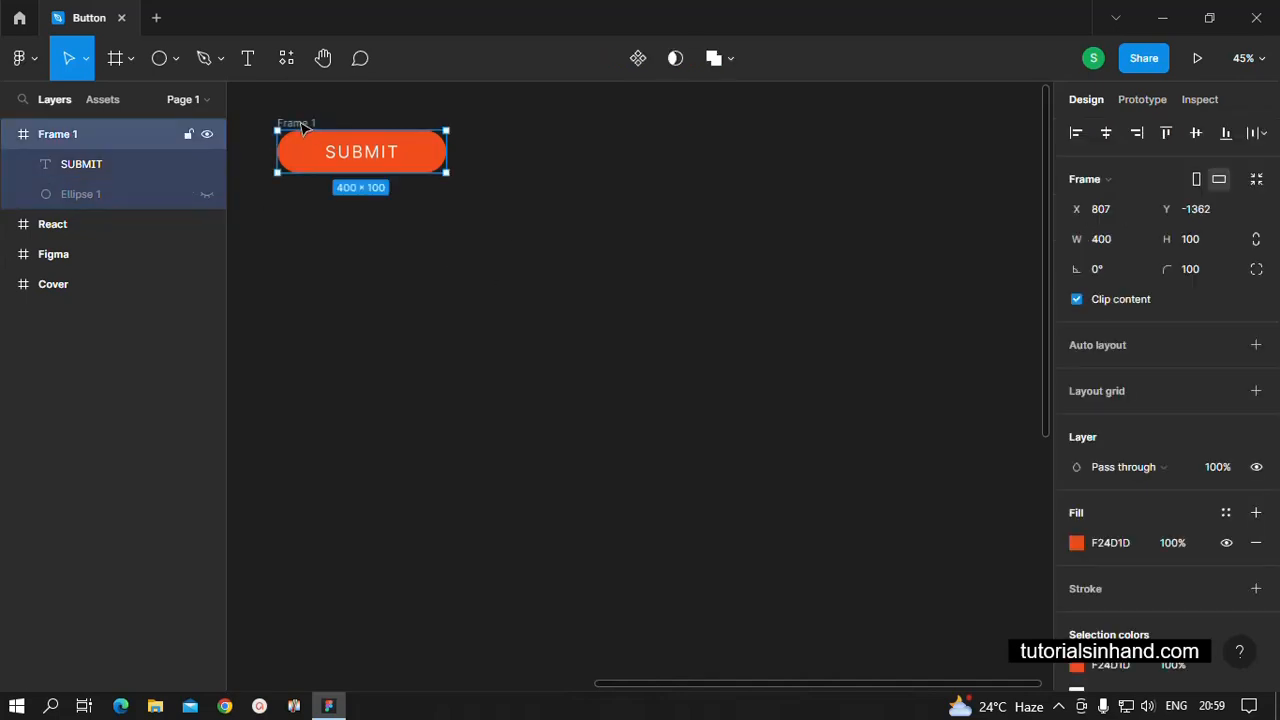
{"action": "key", "text": "ctrl+d"}
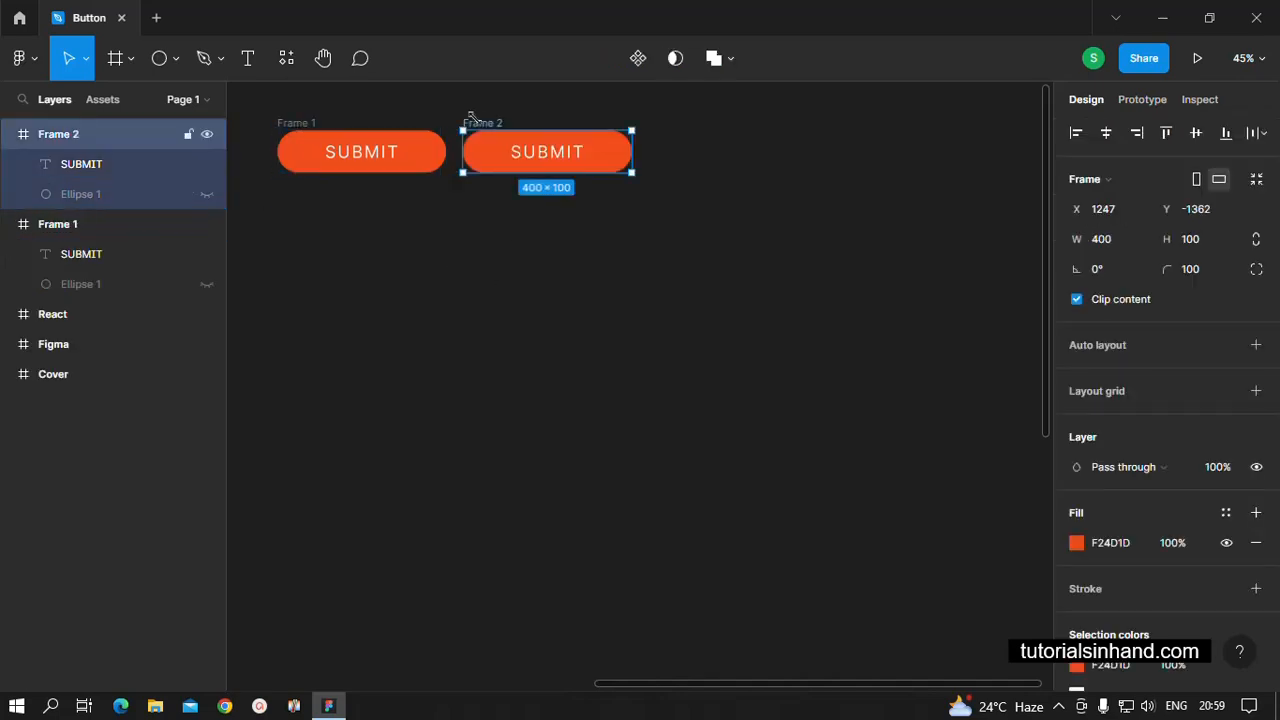
{"action": "left_click_drag", "start_coordinate": [492, 127], "coordinate": [307, 241]}
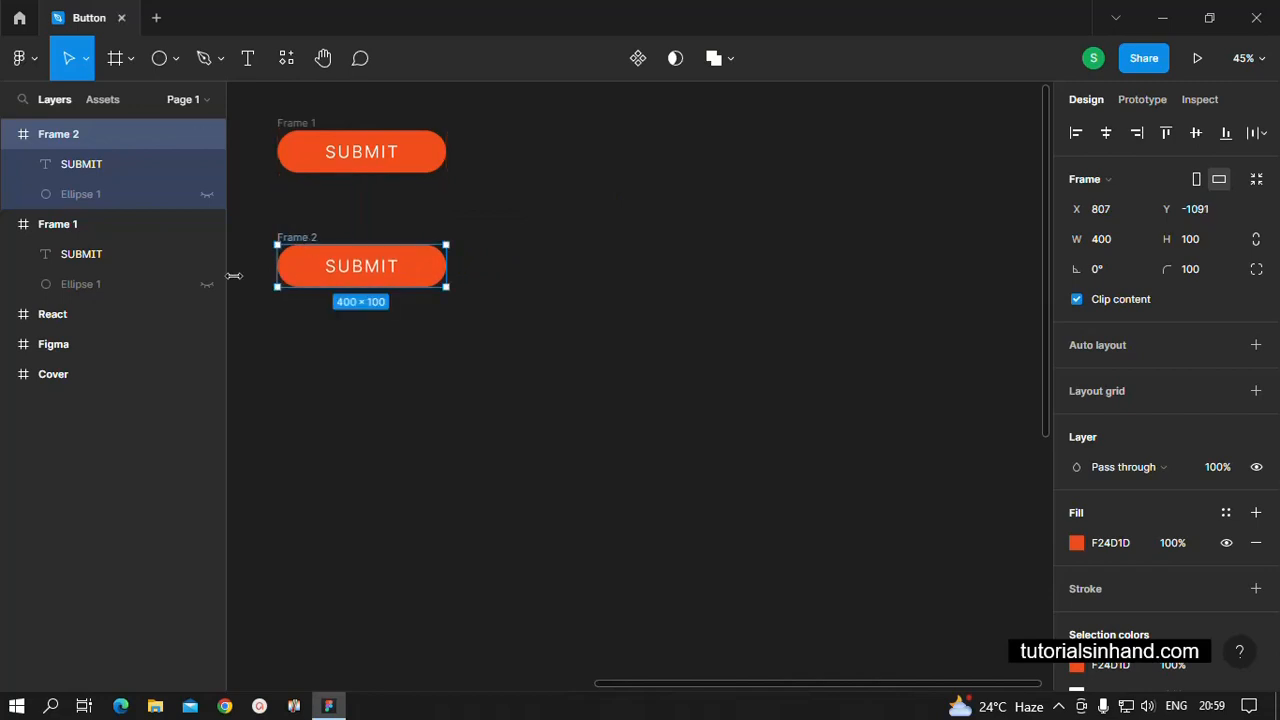
{"action": "left_click", "coordinate": [206, 194]}
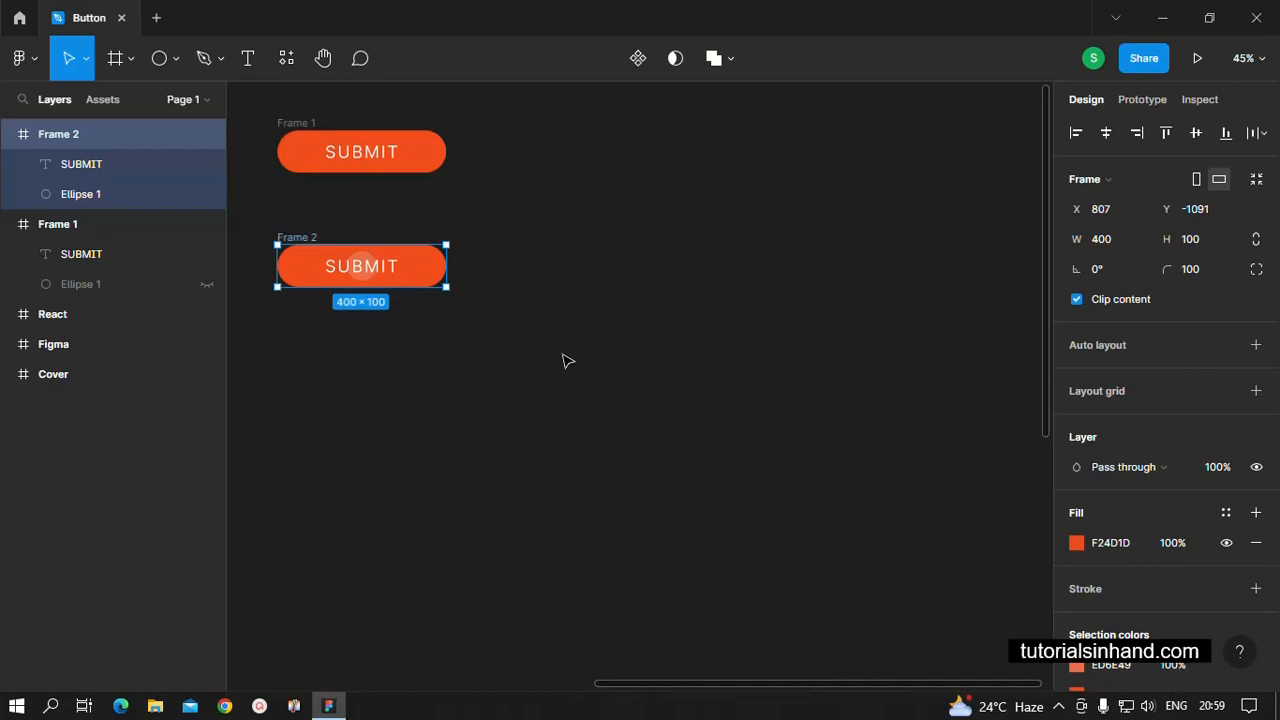
Duplicate Frame 2 and place the copy directly below it as a third button state.
{"action": "left_click", "coordinate": [565, 360]}
{"action": "left_click", "coordinate": [299, 238]}
{"action": "key", "text": "ctrl+d"}
{"action": "left_click_drag", "start_coordinate": [492, 240], "coordinate": [311, 367]}
{"action": "left_click", "coordinate": [575, 330]}
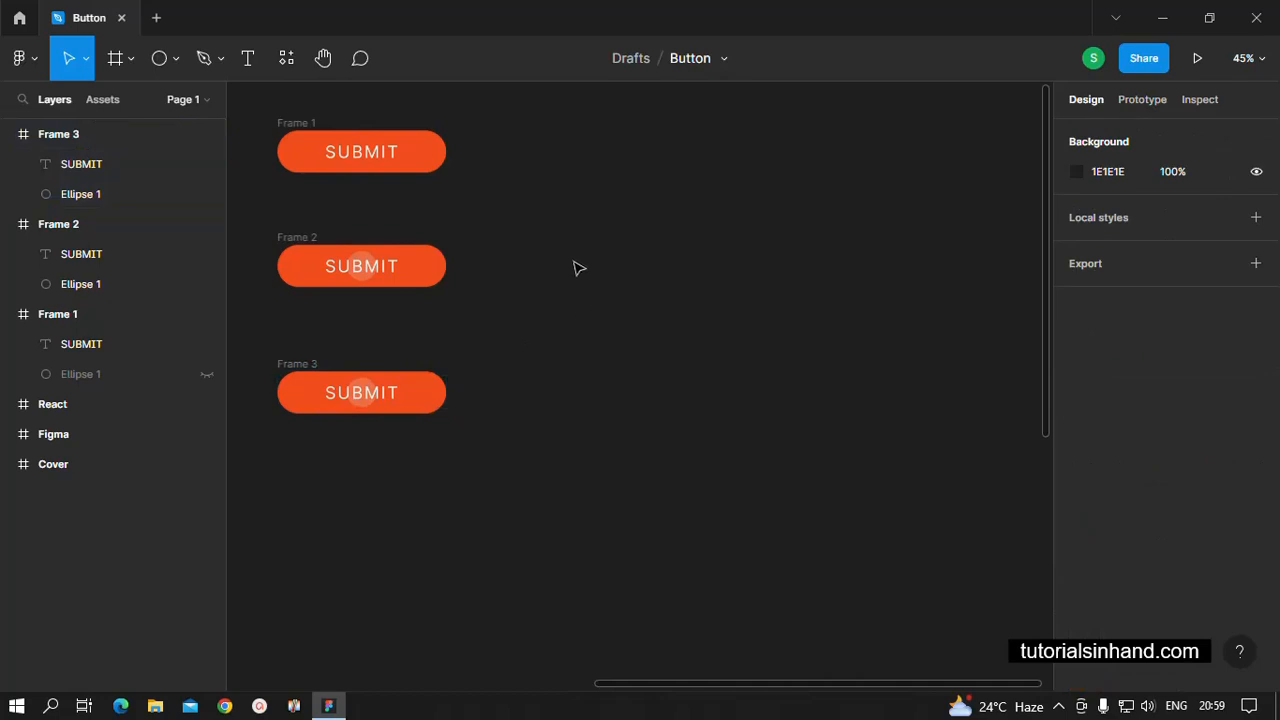
Enlarge Ellipse 1 in Frame 3 proportionally with the Scale tool until it covers the whole button.
{"action": "left_click", "coordinate": [86, 62]}
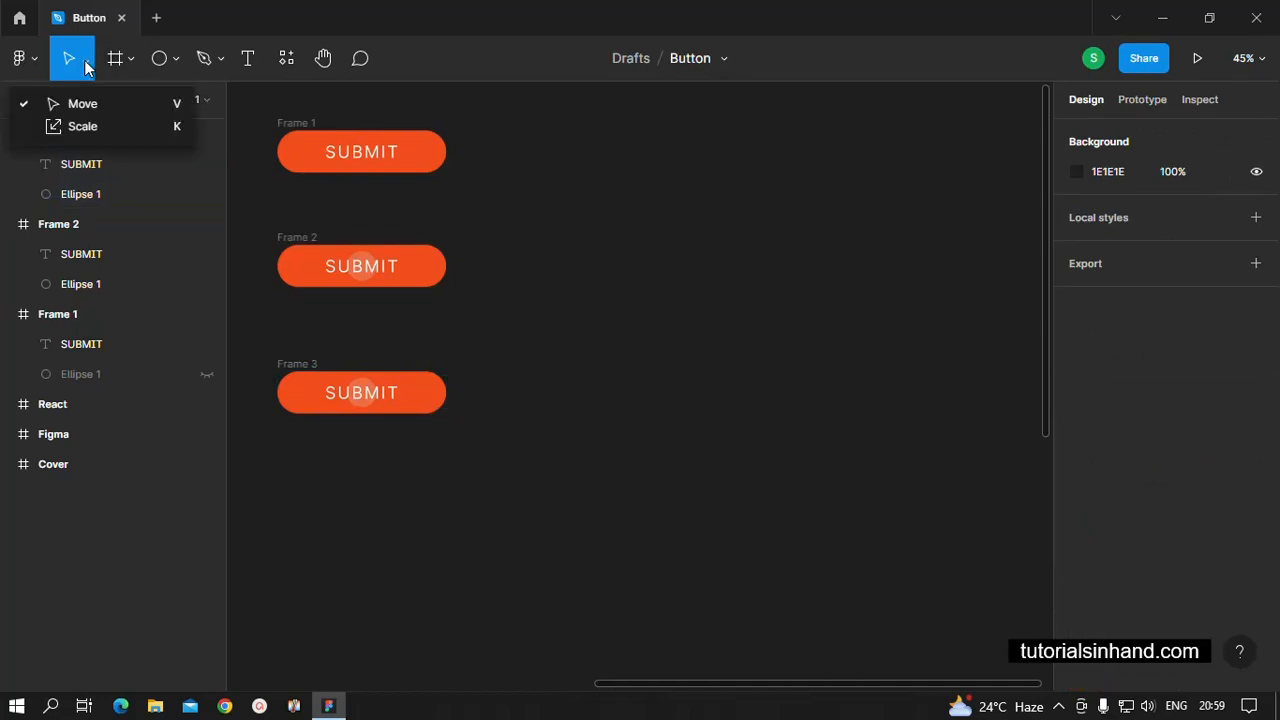
{"action": "left_click", "coordinate": [78, 127]}
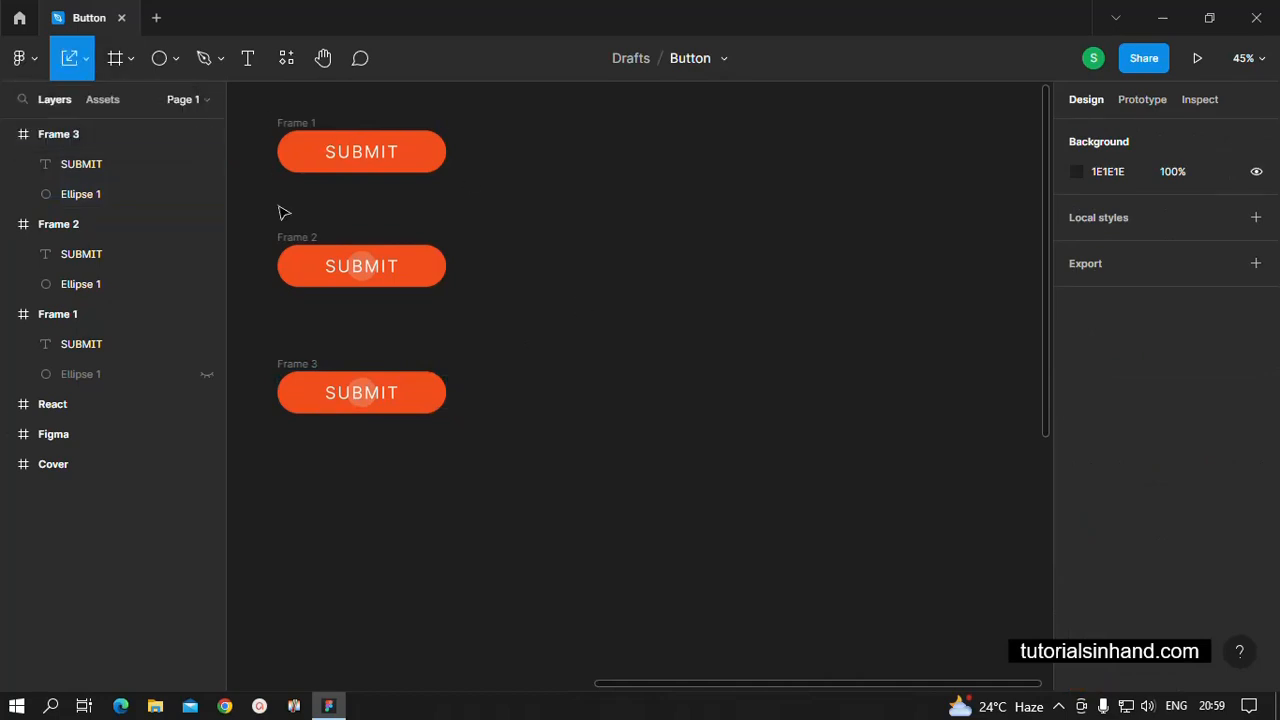
{"action": "left_click", "coordinate": [77, 194]}
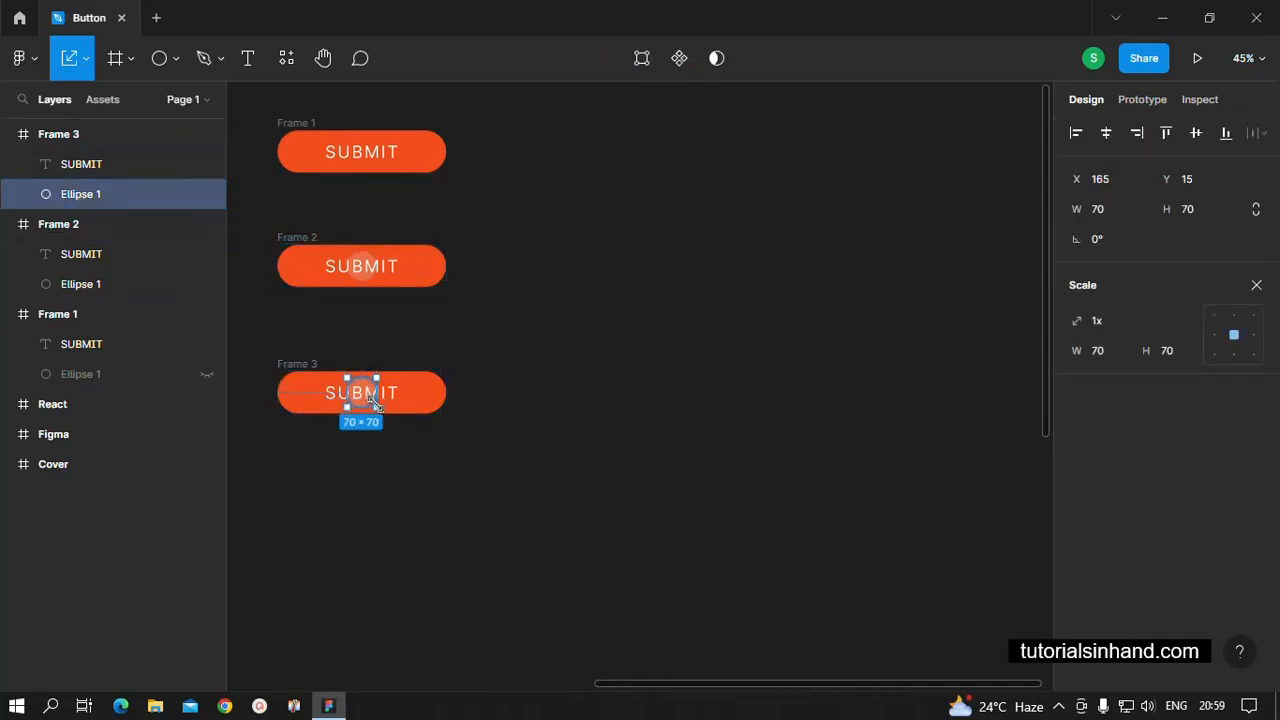
{"action": "left_click_drag", "start_coordinate": [376, 406], "coordinate": [448, 426]}
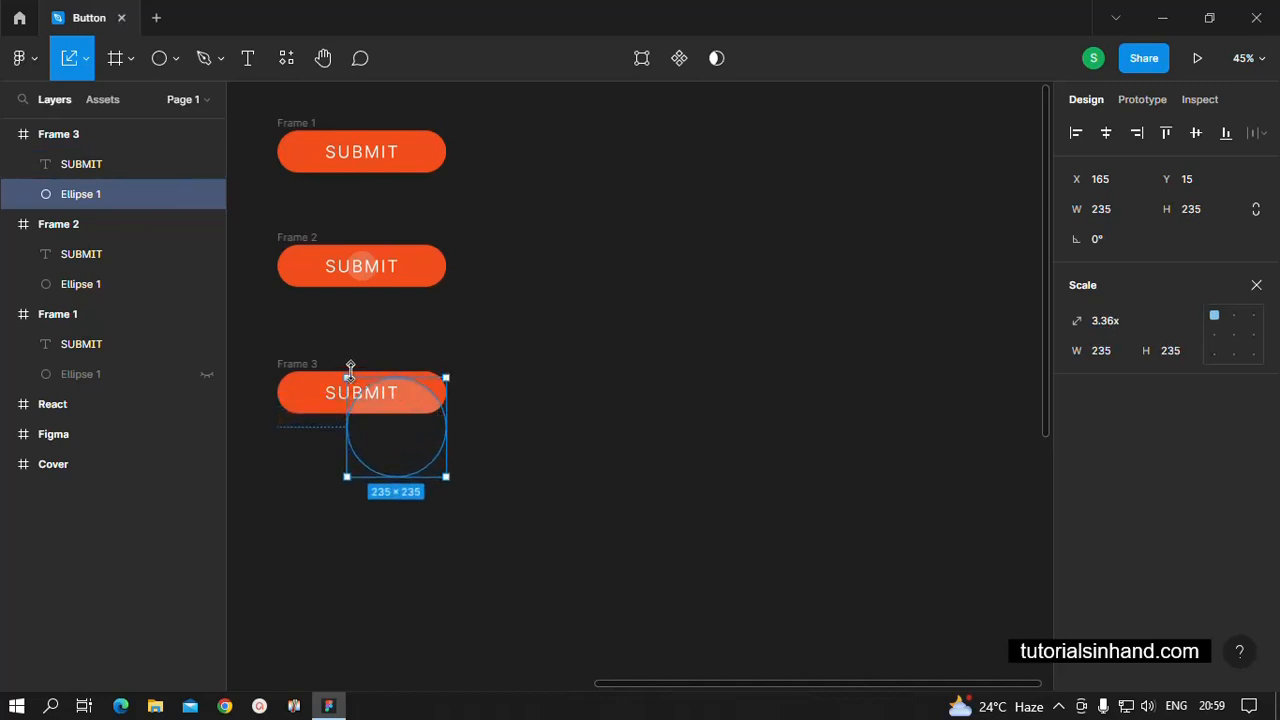
{"action": "left_click_drag", "start_coordinate": [350, 375], "coordinate": [286, 324]}
{"action": "left_click", "coordinate": [501, 441]}
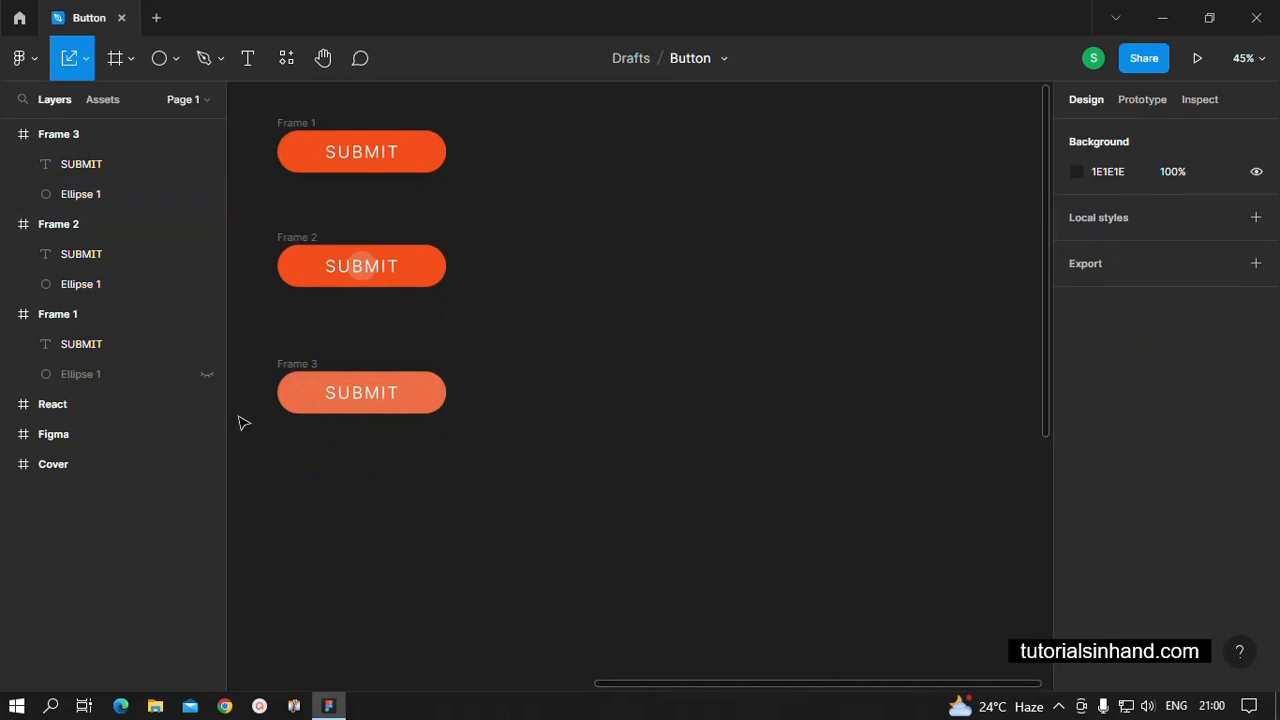
Collapse the layers and combine Frame 1, Frame 2 and Frame 3 into a component set.
{"action": "key", "text": "alt+l"}
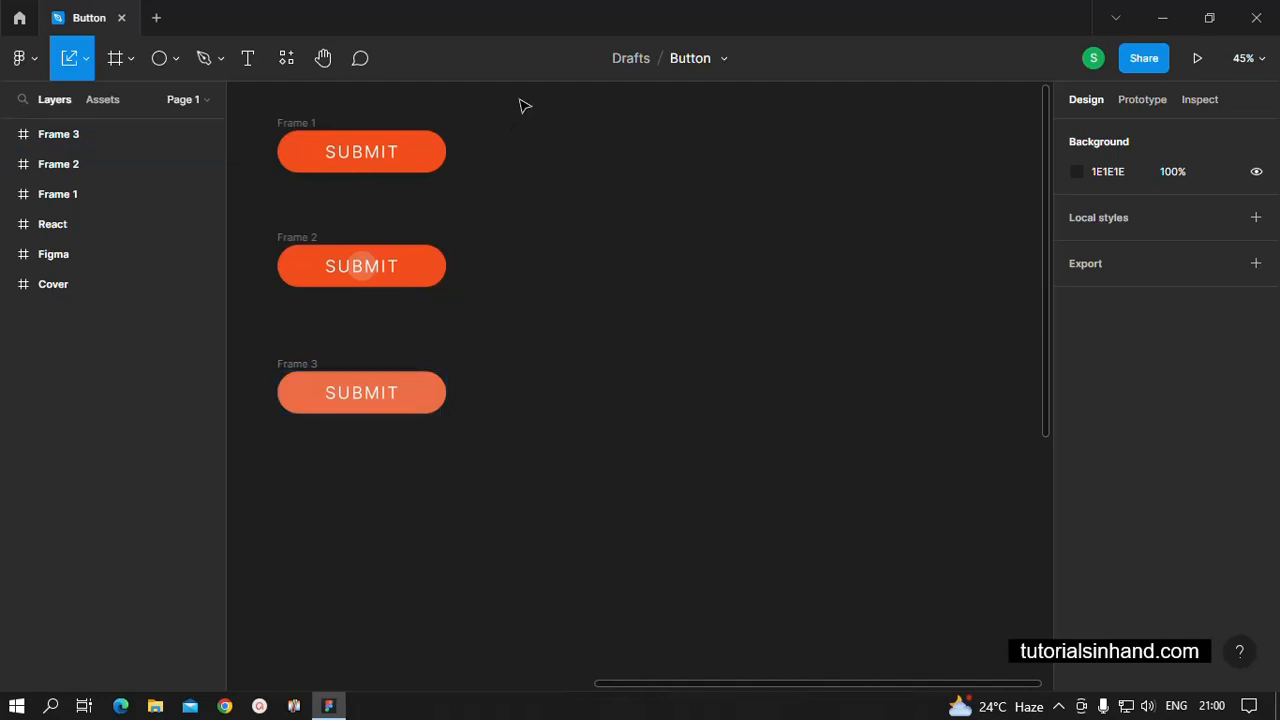
{"action": "left_click_drag", "start_coordinate": [520, 100], "coordinate": [281, 494]}
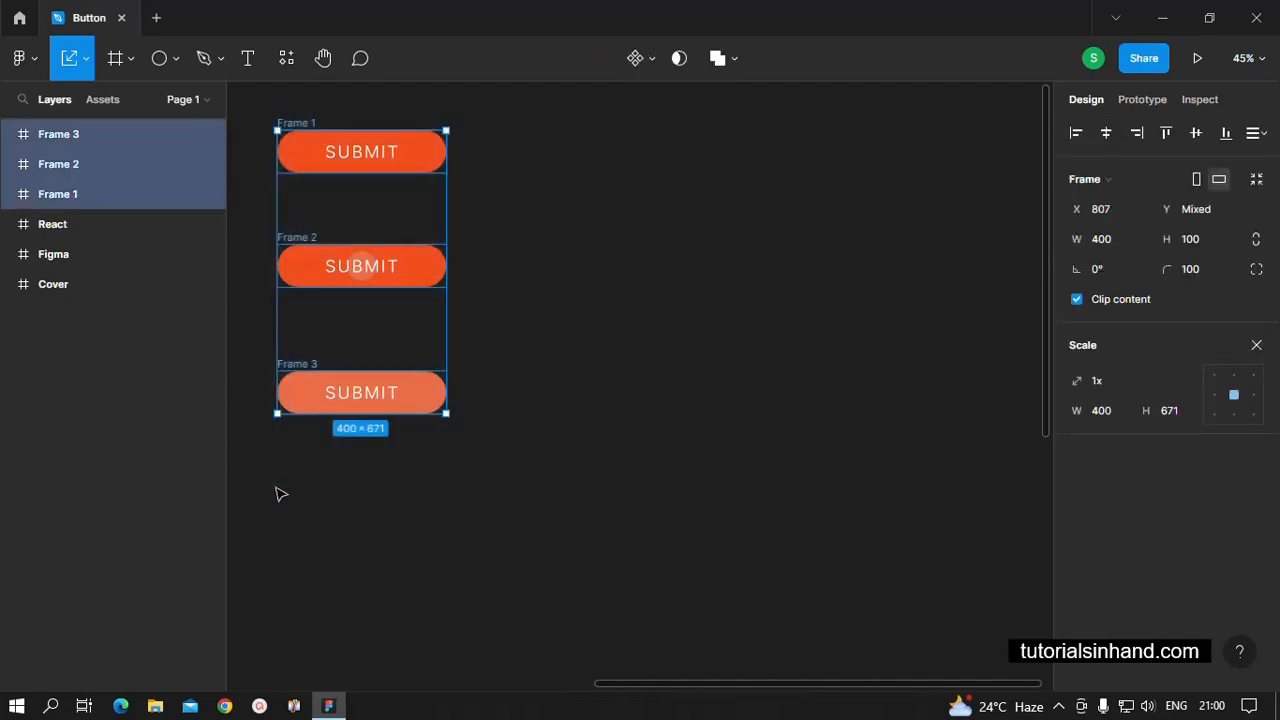
{"action": "left_click", "coordinate": [651, 59]}
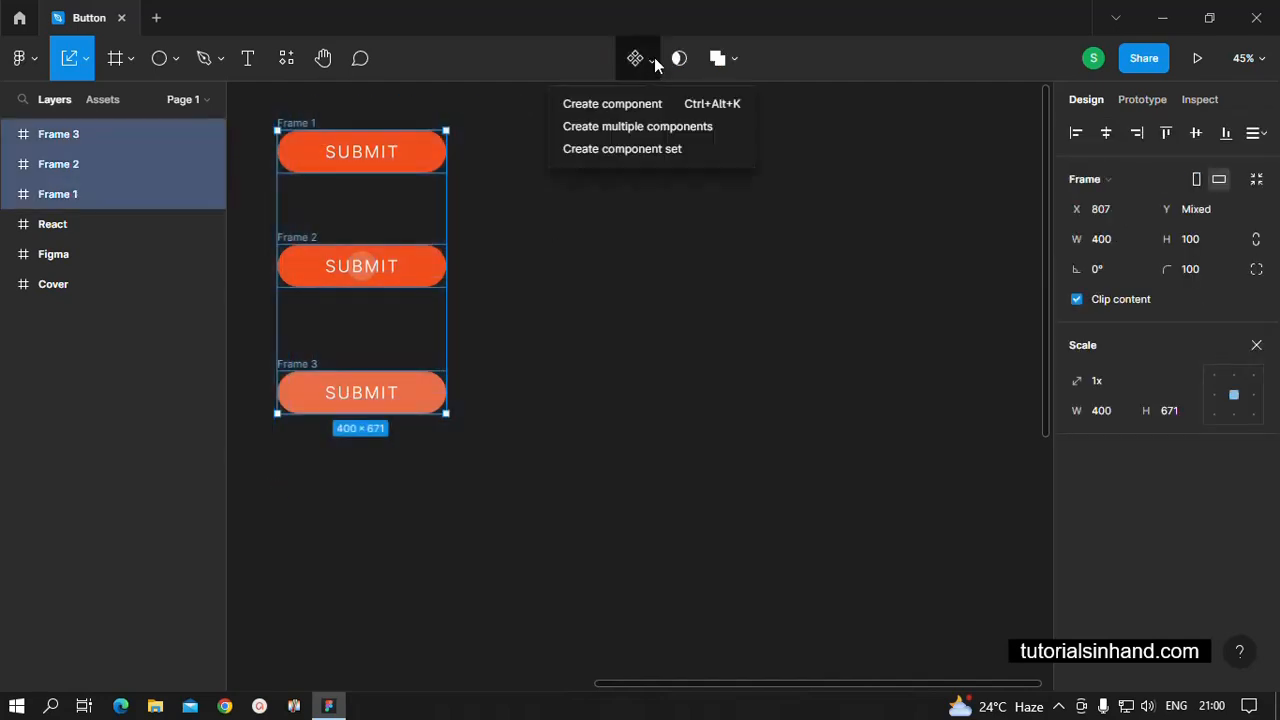
{"action": "left_click", "coordinate": [632, 153]}
{"action": "left_click", "coordinate": [651, 317]}
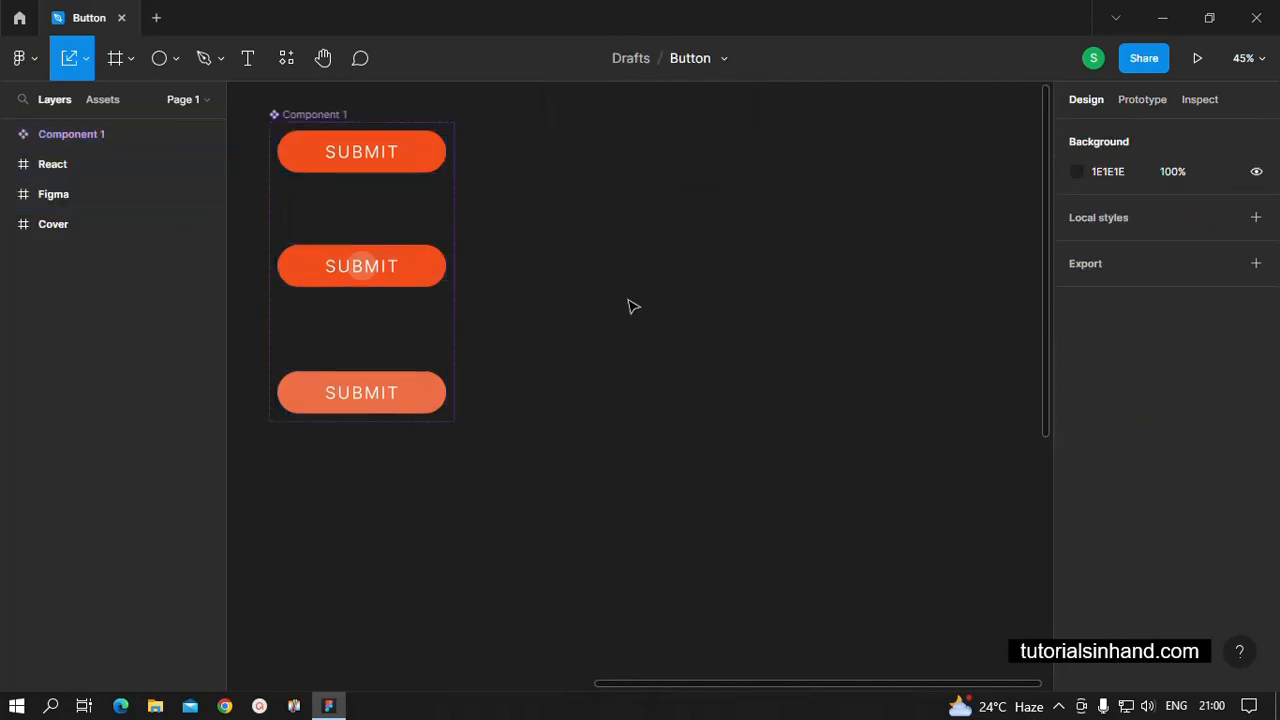
Add a prototype interaction from the Frame 1 variant to the Frame 2 variant, using the Move tool.
{"action": "left_click", "coordinate": [1134, 101]}
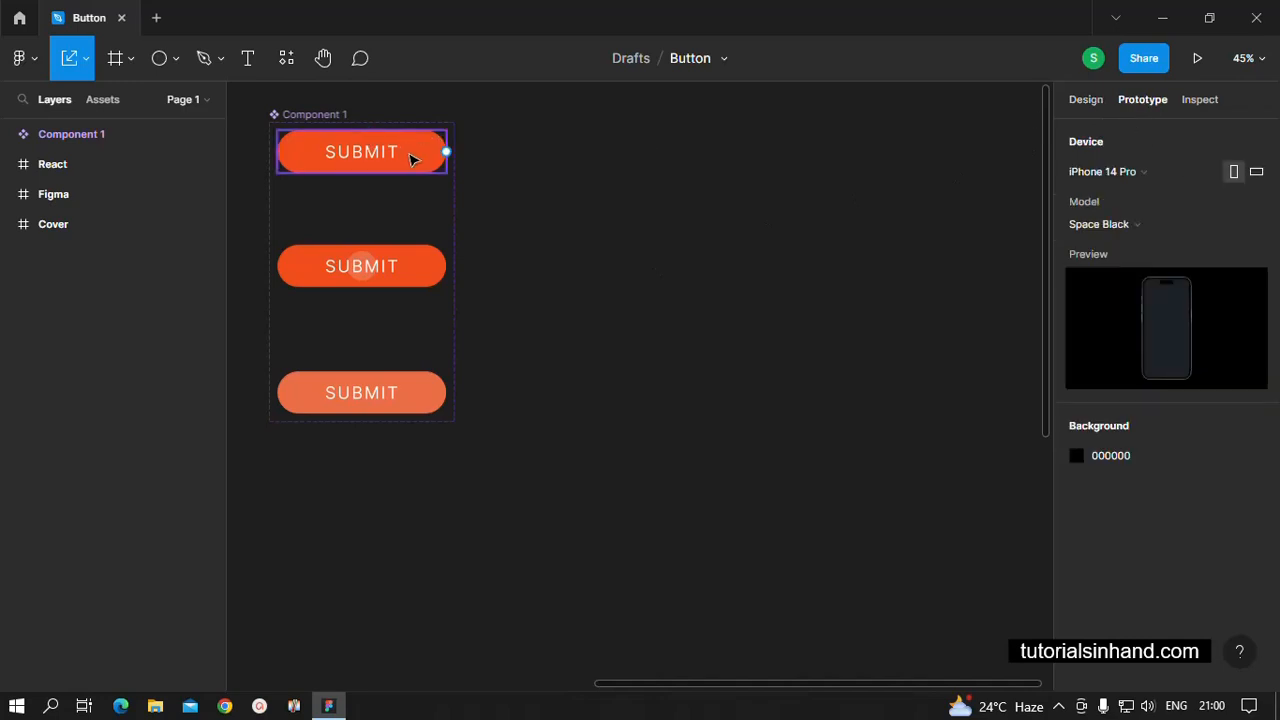
{"action": "left_click", "coordinate": [80, 57]}
{"action": "left_click", "coordinate": [81, 104]}
{"action": "left_click_drag", "start_coordinate": [362, 176], "coordinate": [362, 258]}
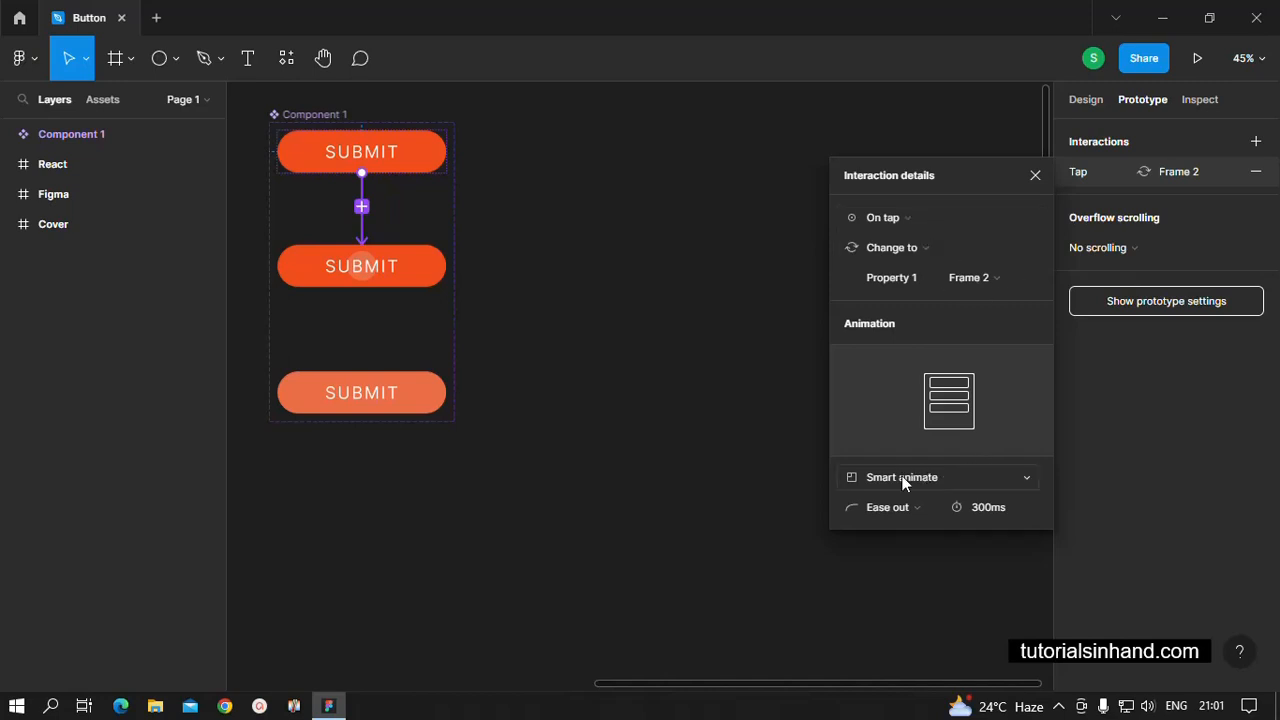
Set the animation from Frame 1 to Frame 2 to Ease in with a duration of 100 ms.
{"action": "left_click", "coordinate": [903, 505]}
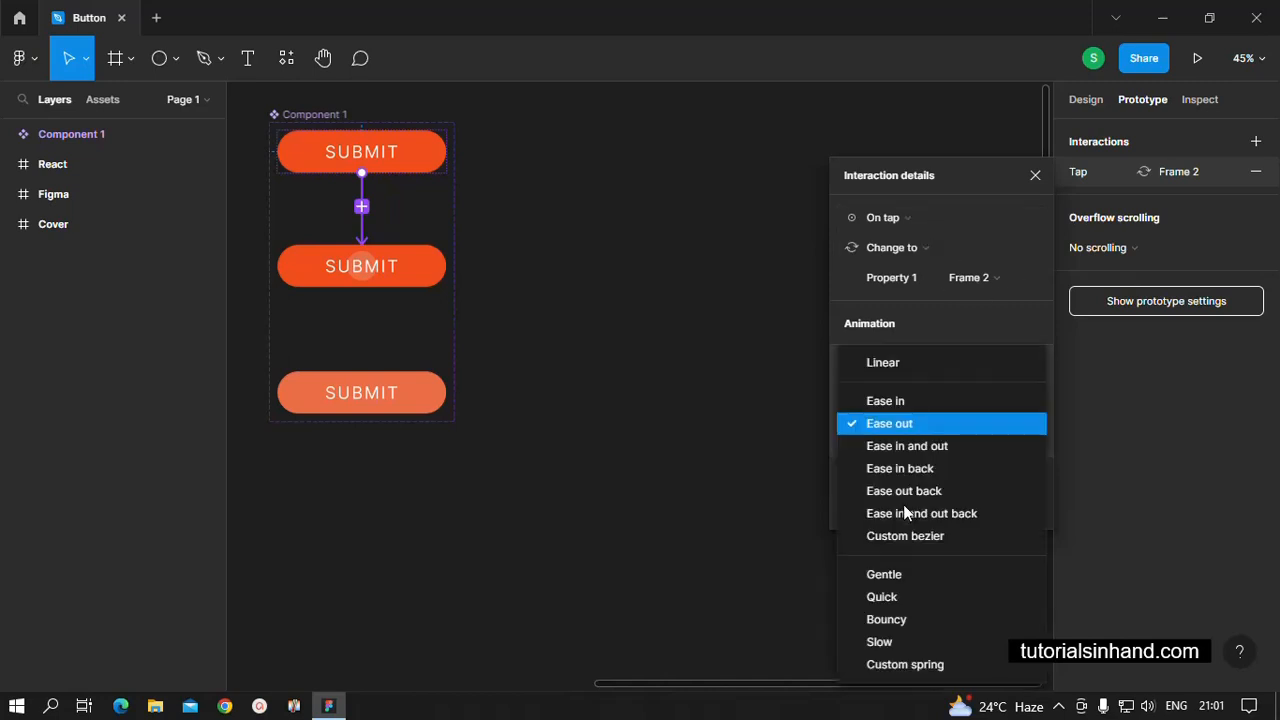
{"action": "left_click", "coordinate": [884, 401]}
{"action": "left_click", "coordinate": [984, 507]}
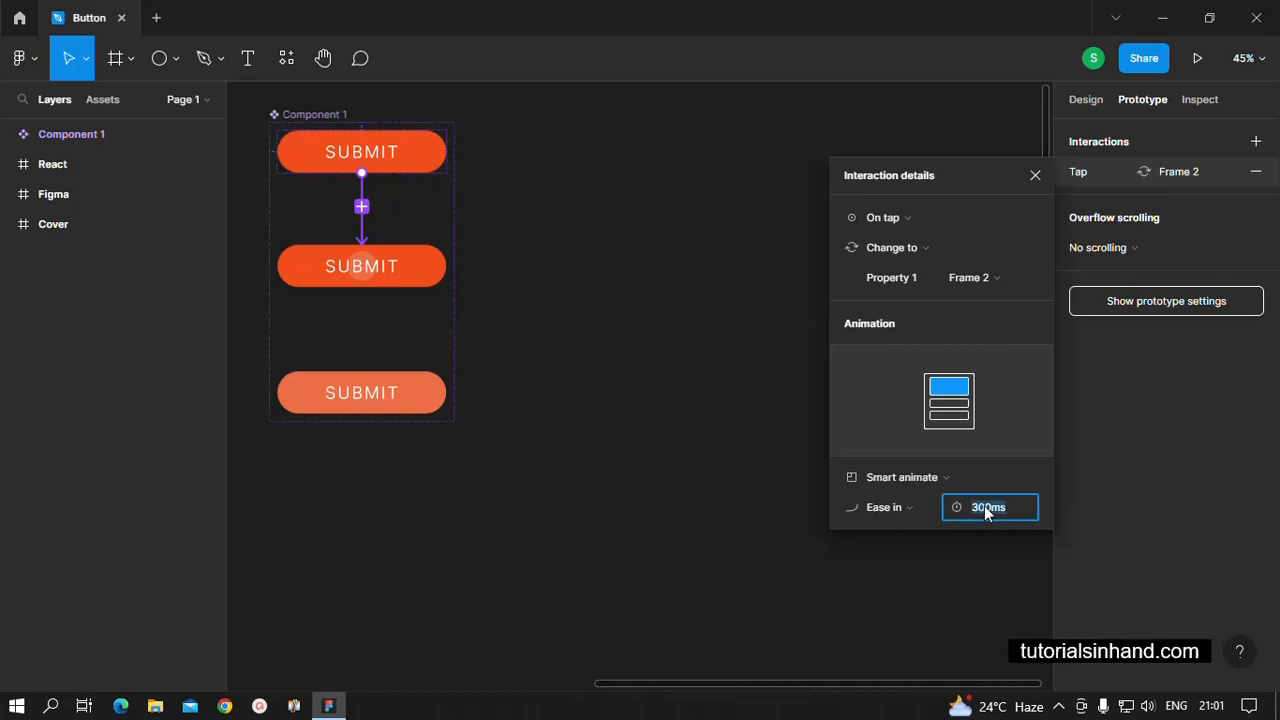
{"action": "type", "text": "100"}
{"action": "left_click", "coordinate": [743, 434]}
Connect the Frame 2 variant to Frame 3 with an After delay trigger of 1 ms.
{"action": "left_click", "coordinate": [429, 271]}
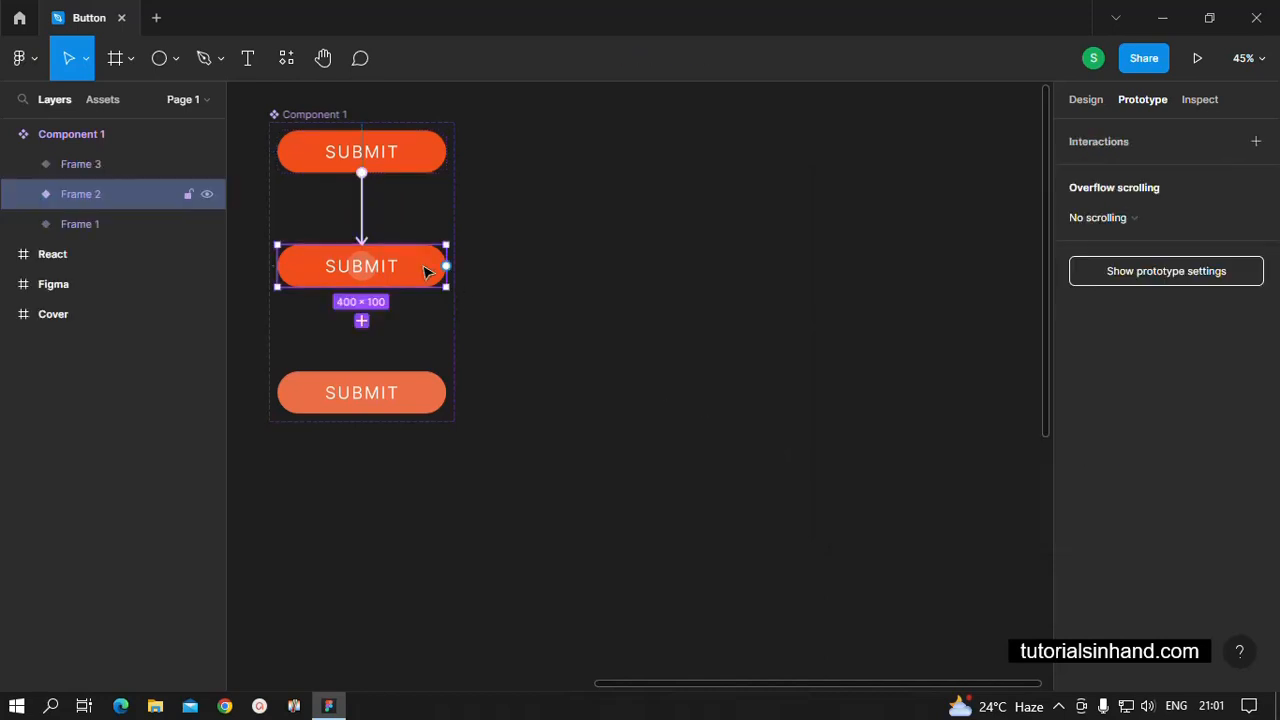
{"action": "left_click_drag", "start_coordinate": [361, 320], "coordinate": [361, 391]}
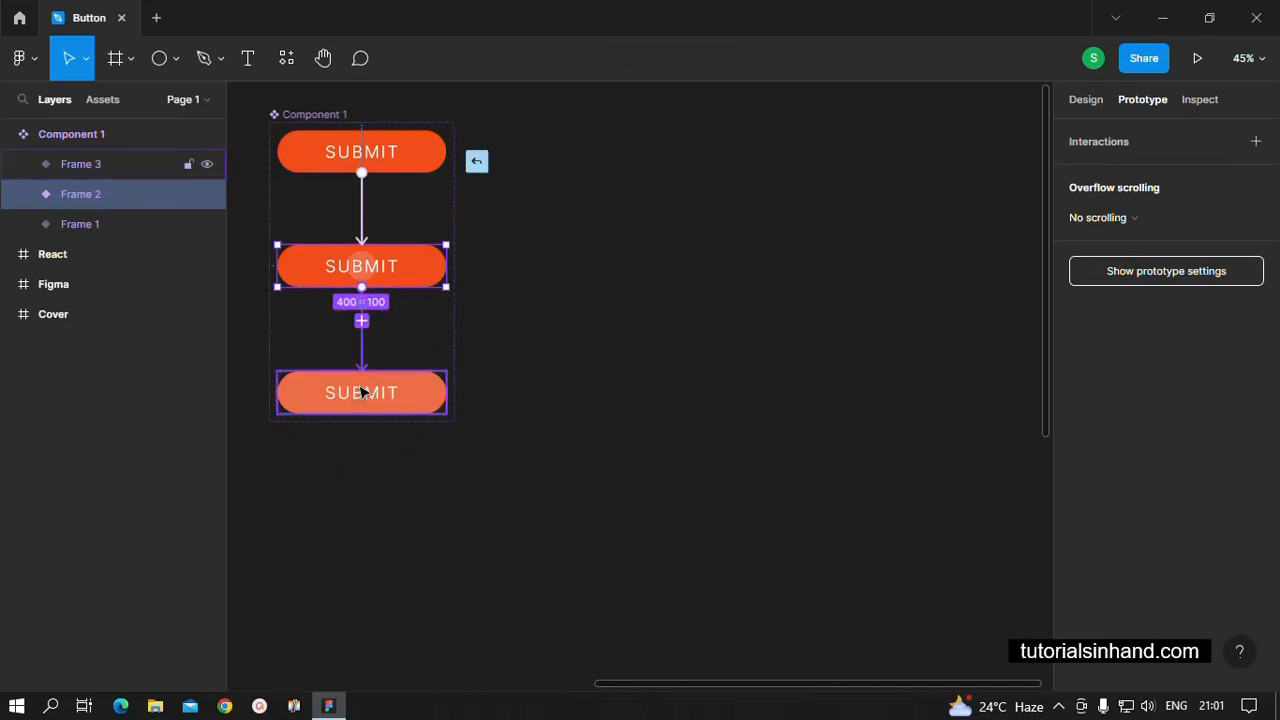
{"action": "left_click", "coordinate": [896, 228]}
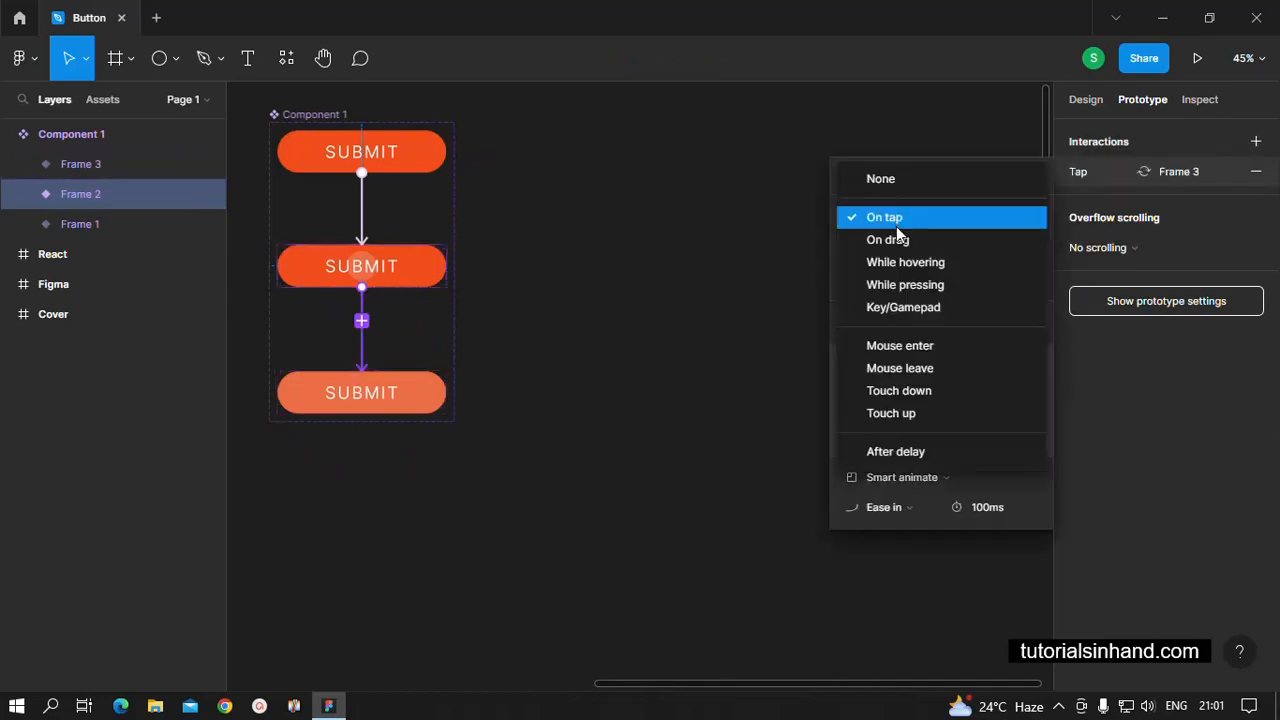
{"action": "left_click", "coordinate": [888, 452]}
{"action": "left_click", "coordinate": [980, 217]}
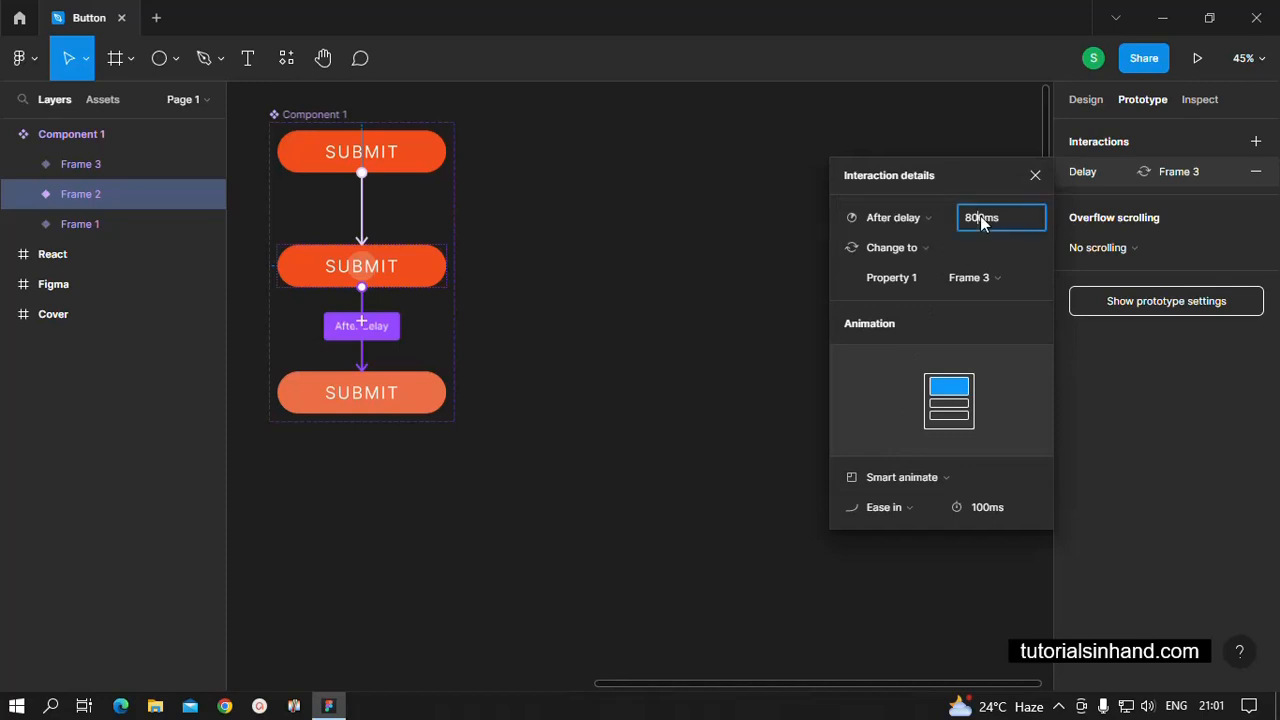
{"action": "type", "text": "1"}
{"action": "key", "text": "Return"}
{"action": "left_click", "coordinate": [560, 408]}
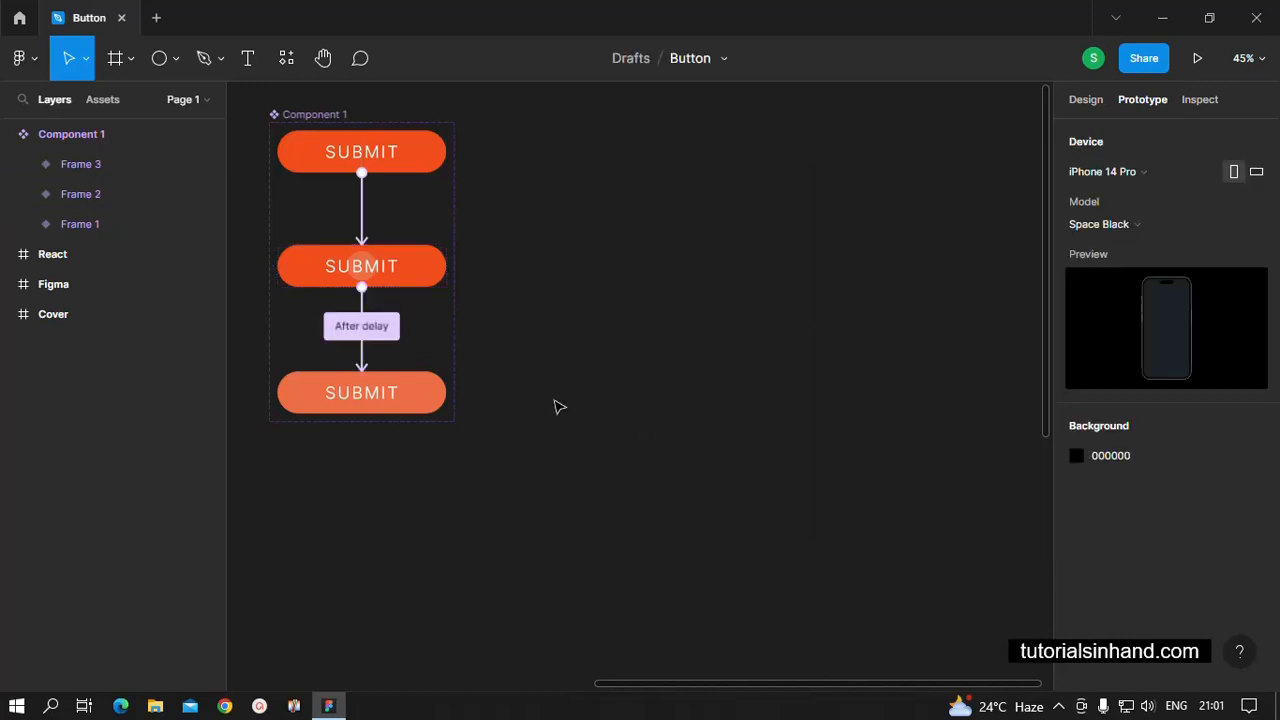
Connect the Frame 3 variant back to Frame 1 with an After delay trigger of 1 ms.
{"action": "left_click", "coordinate": [423, 394]}
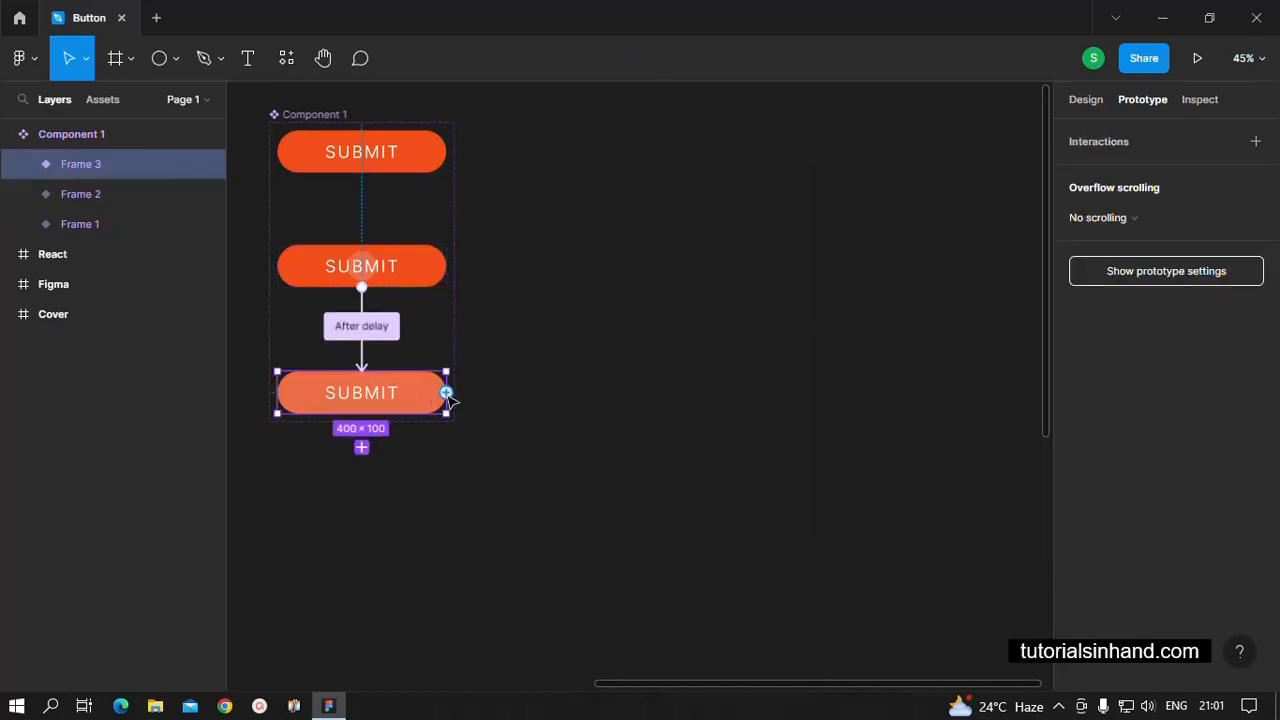
{"action": "left_click_drag", "start_coordinate": [446, 392], "coordinate": [405, 166]}
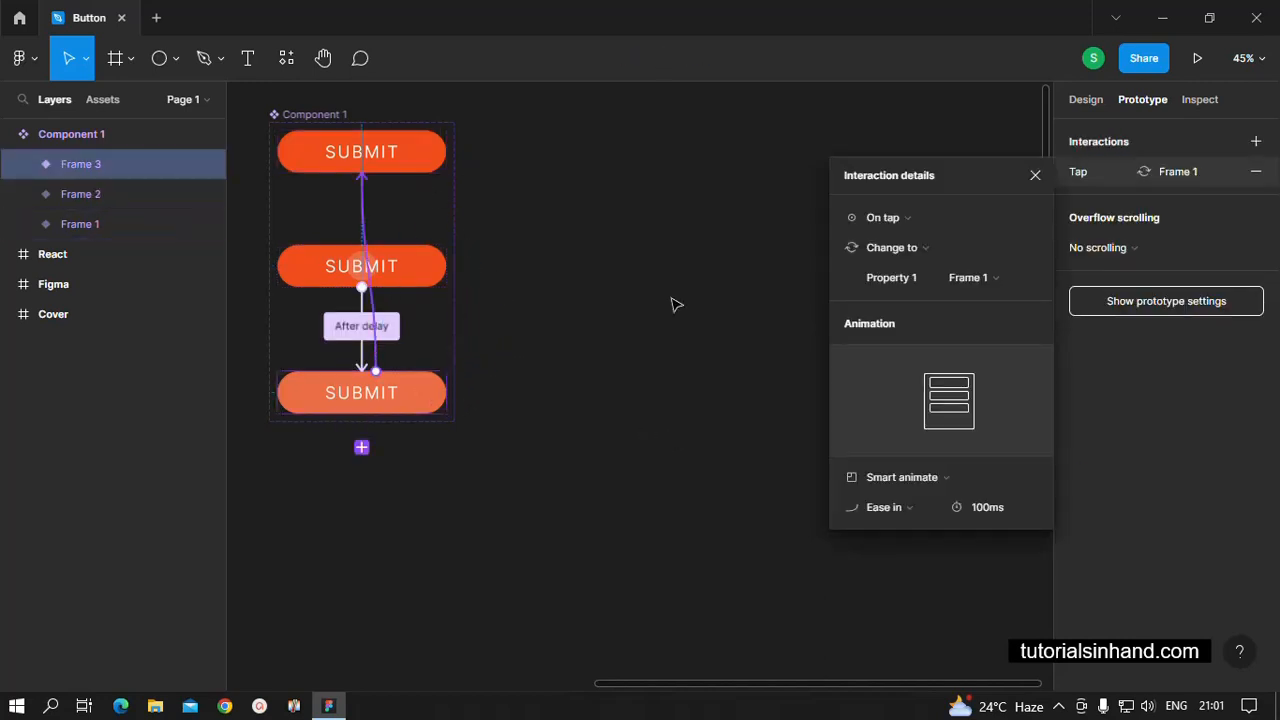
{"action": "left_click", "coordinate": [880, 217]}
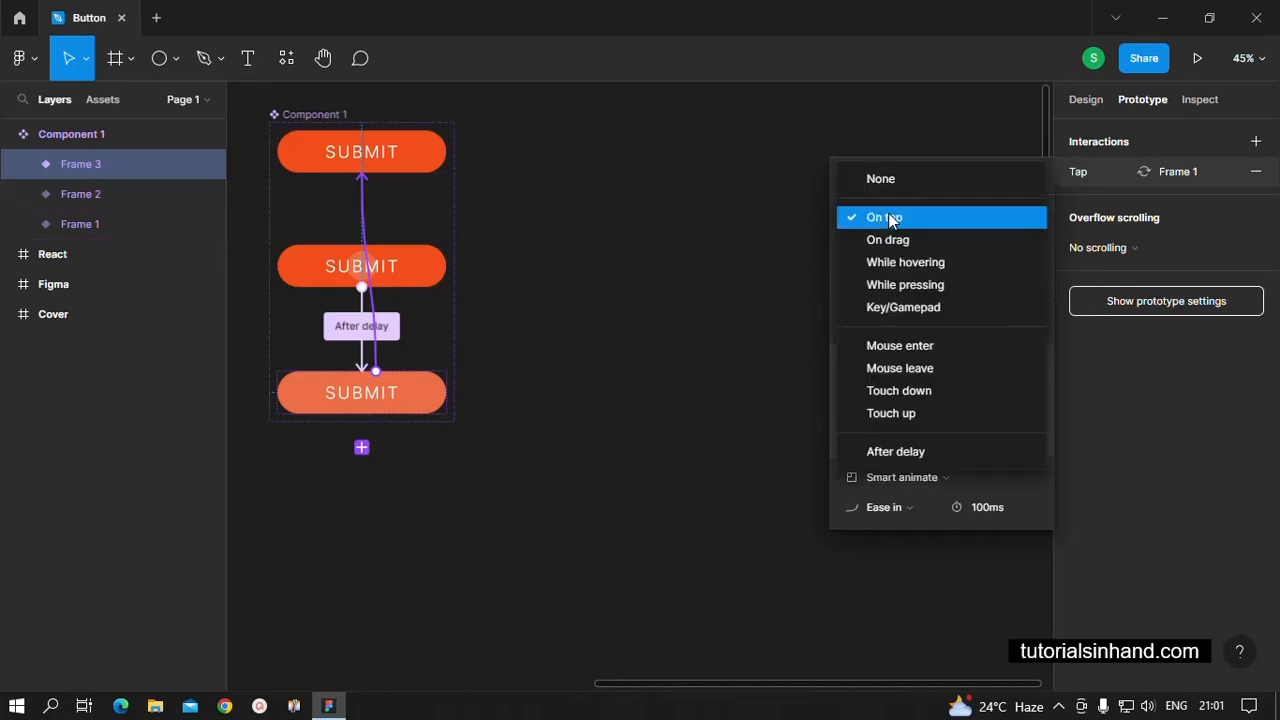
{"action": "left_click", "coordinate": [908, 455]}
{"action": "left_click", "coordinate": [971, 216]}
{"action": "type", "text": "1"}
{"action": "key", "text": "Return"}
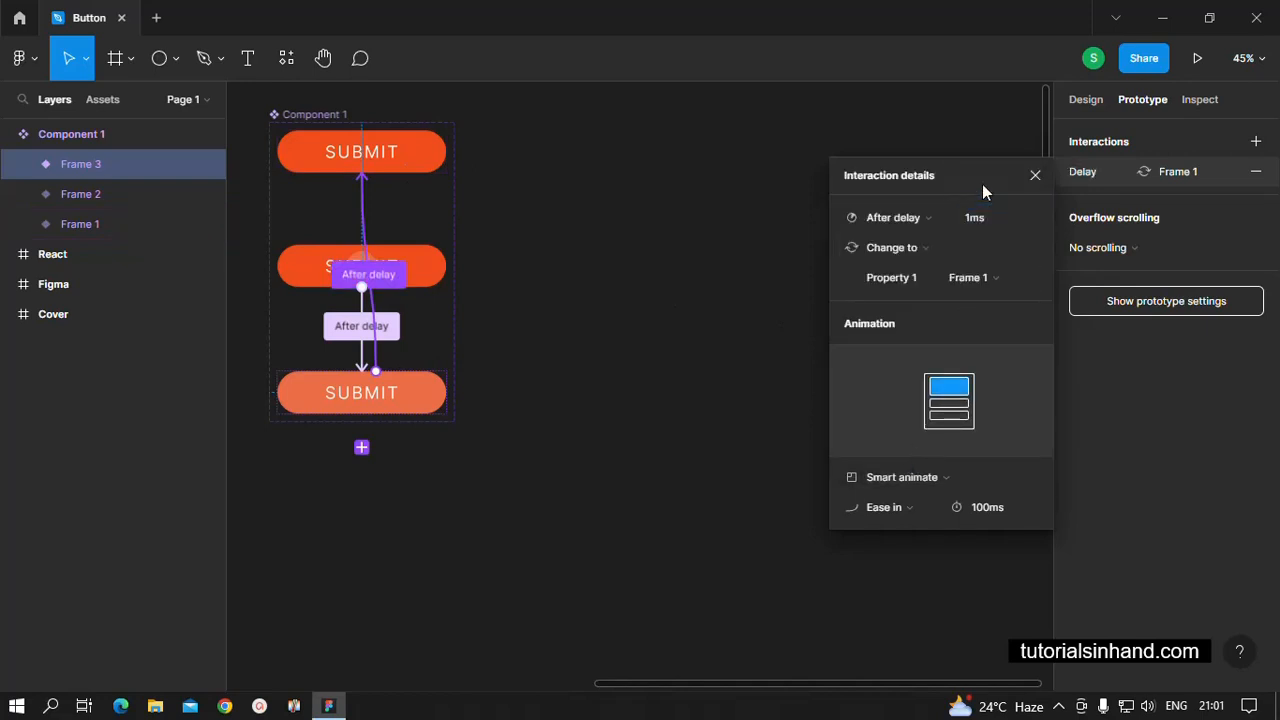
Set the animation from Frame 3 to Frame 1 to Ease out with a duration of 300 ms.
{"action": "left_click", "coordinate": [902, 509]}
{"action": "left_click", "coordinate": [898, 429]}
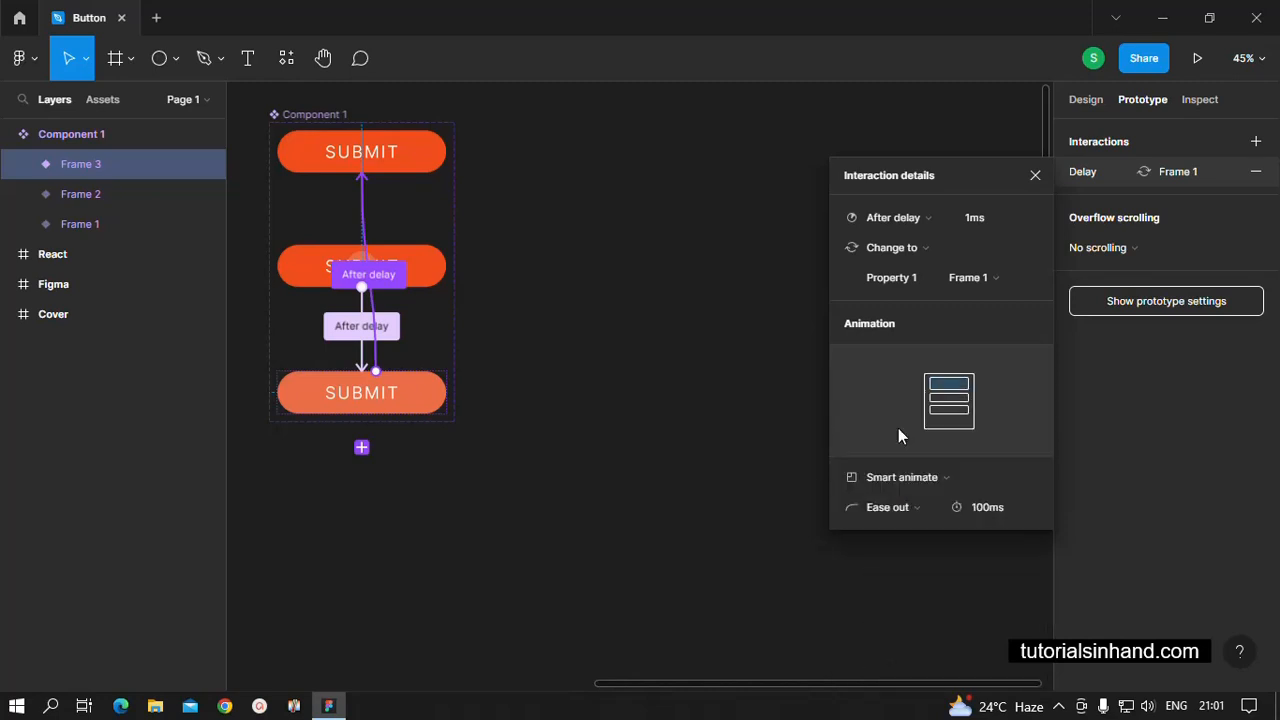
{"action": "left_click", "coordinate": [997, 506]}
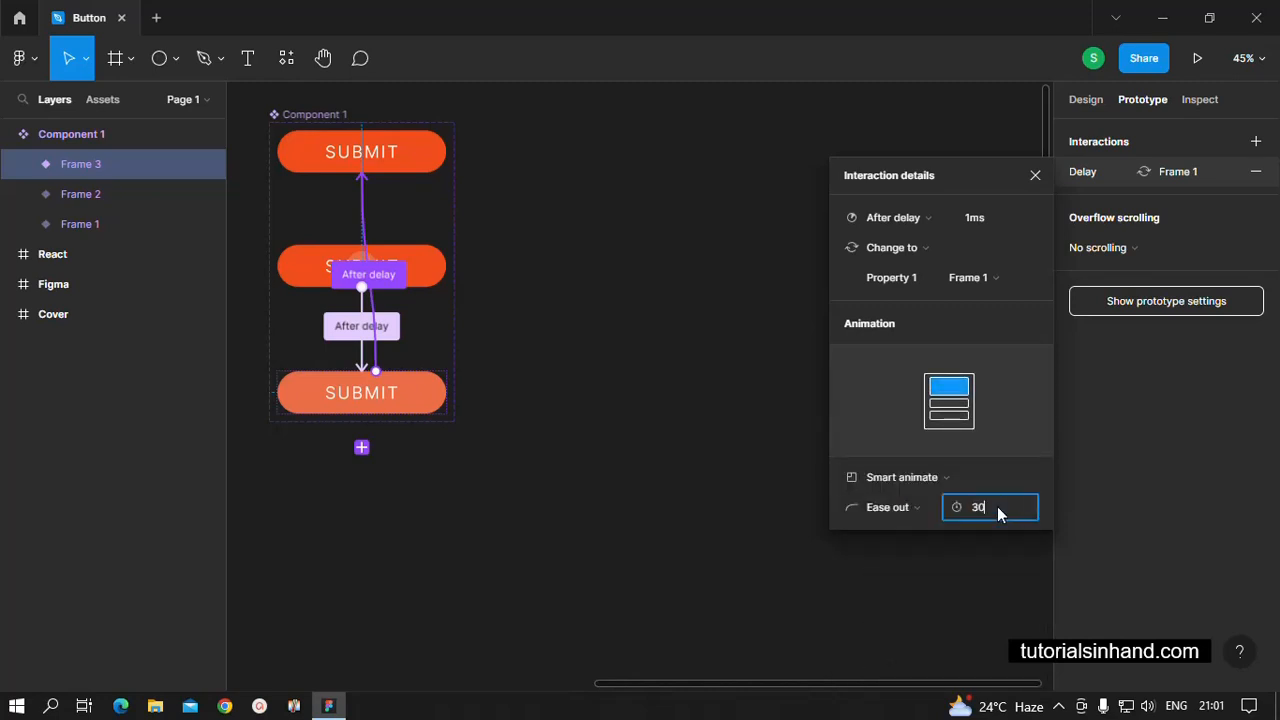
{"action": "left_click", "coordinate": [703, 403]}
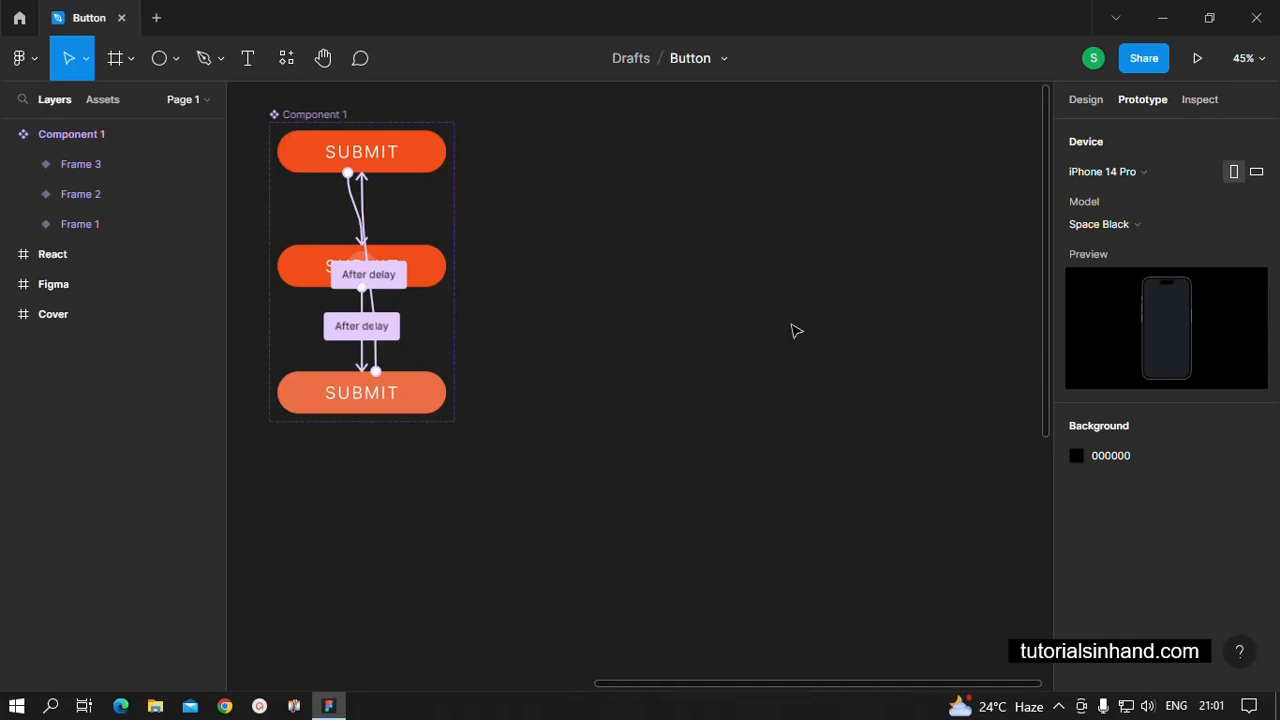
Add an iPhone 14 Pro preset frame to the canvas beside the component set.
{"action": "left_click", "coordinate": [128, 62]}
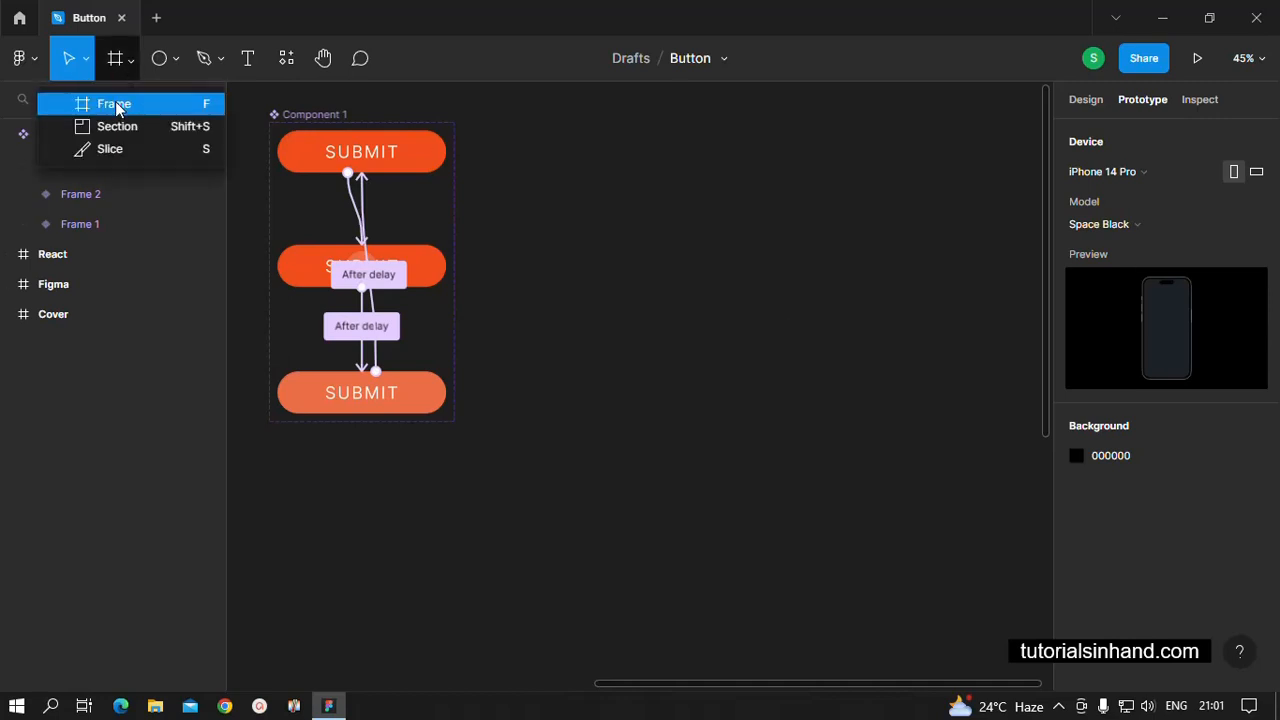
{"action": "left_click", "coordinate": [116, 108]}
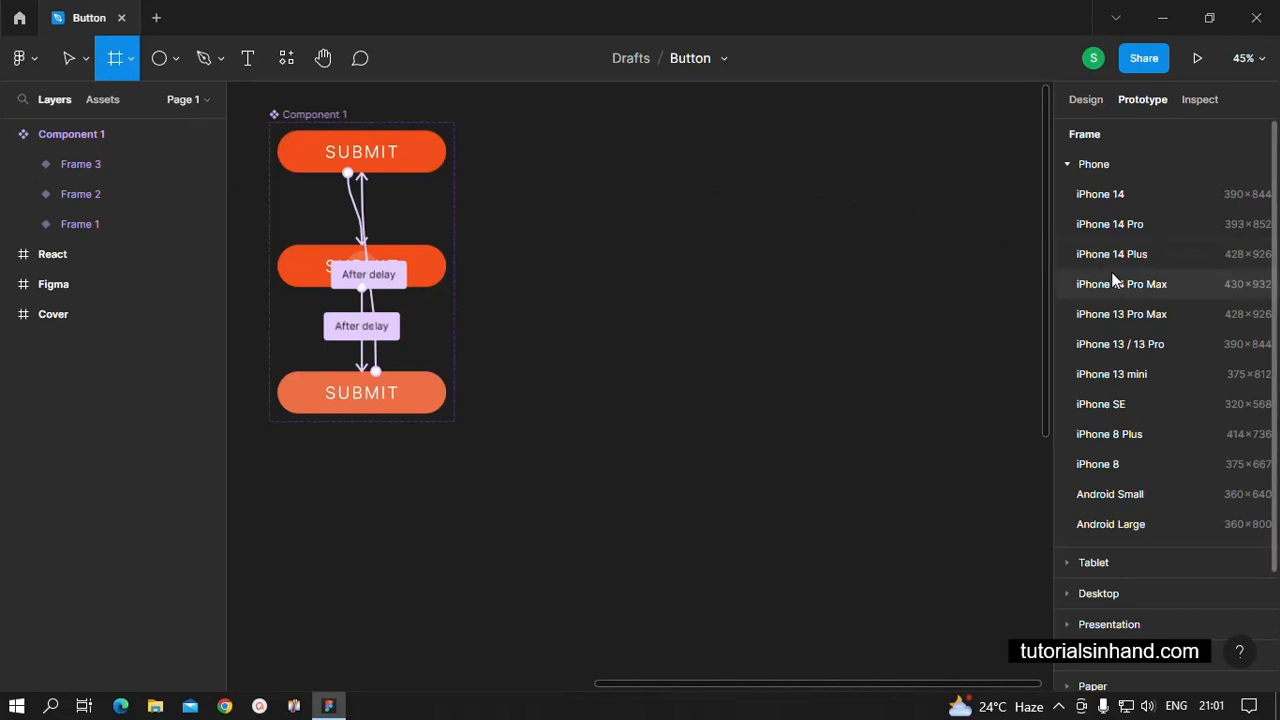
{"action": "left_click", "coordinate": [1135, 226]}
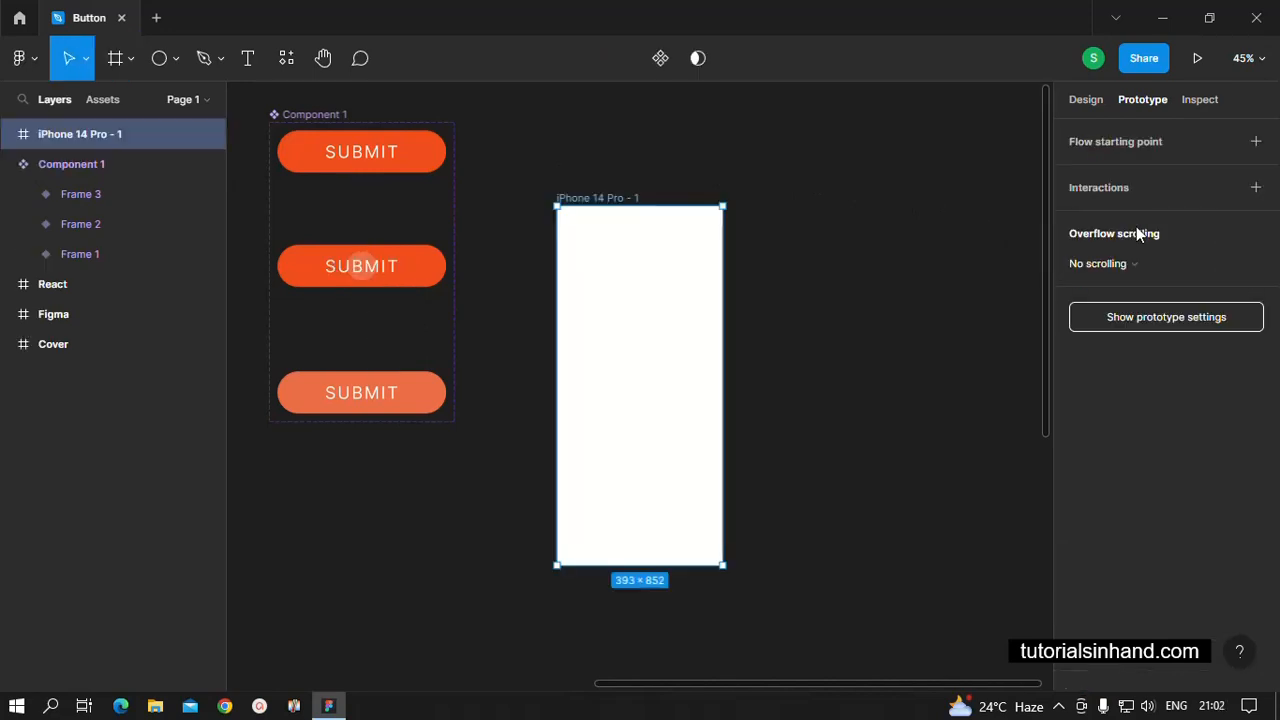
{"action": "left_click", "coordinate": [905, 318]}
Change the fill of the iPhone 14 Pro frame to light grey C9C8C8.
{"action": "left_click", "coordinate": [660, 337]}
{"action": "left_click", "coordinate": [1085, 99]}
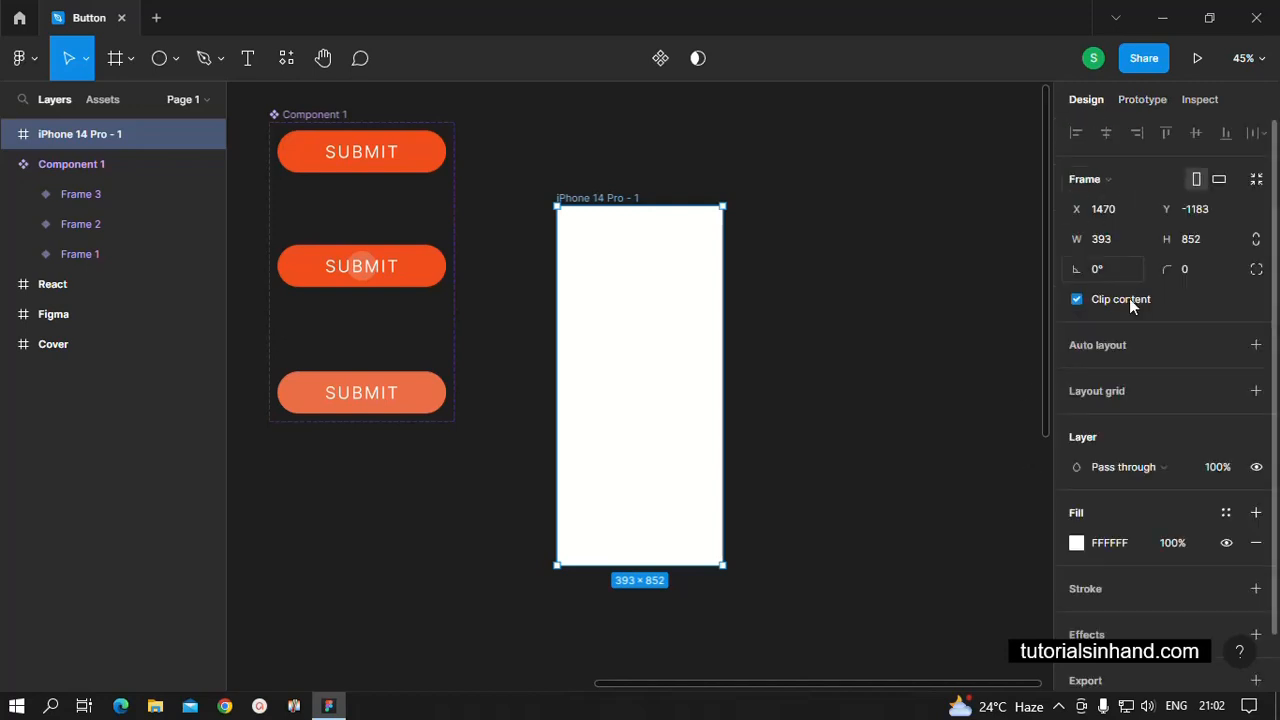
{"action": "scroll", "coordinate": [1110, 450], "scroll_direction": "down", "scroll_amount": 1}
{"action": "left_click", "coordinate": [1074, 483]}
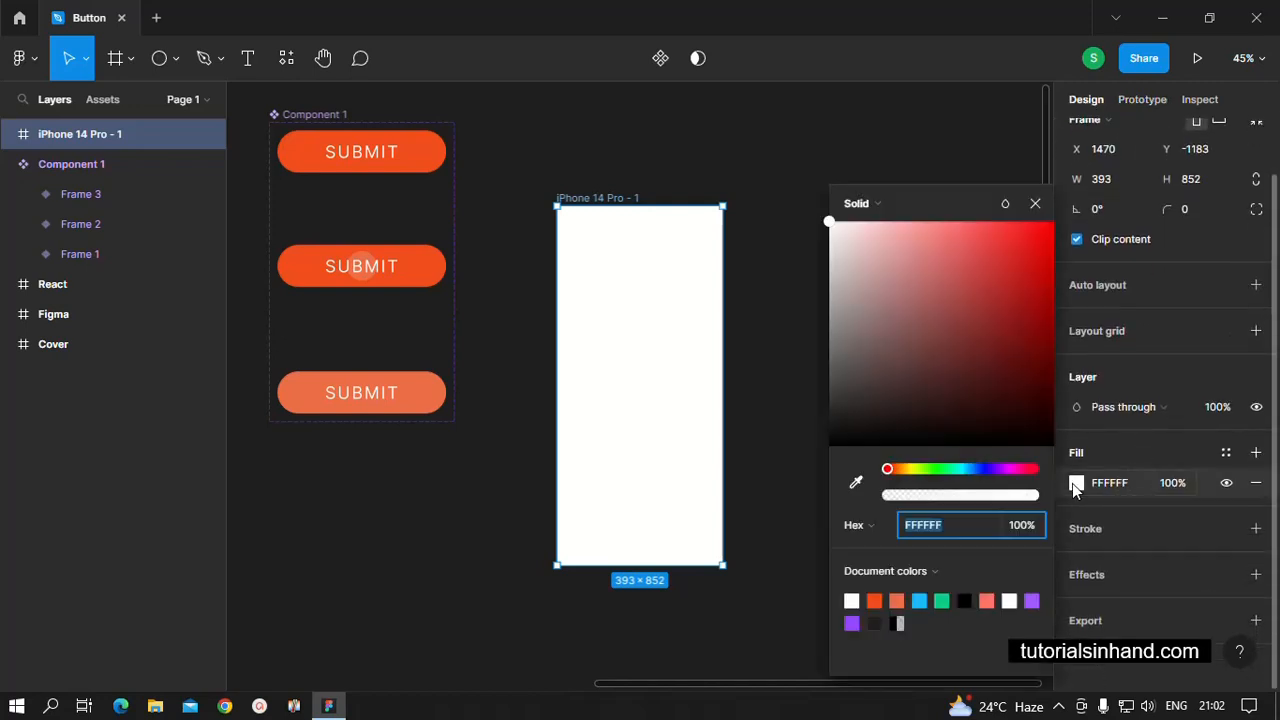
{"action": "left_click", "coordinate": [830, 257]}
{"action": "left_click_drag", "start_coordinate": [830, 257], "coordinate": [830, 270]}
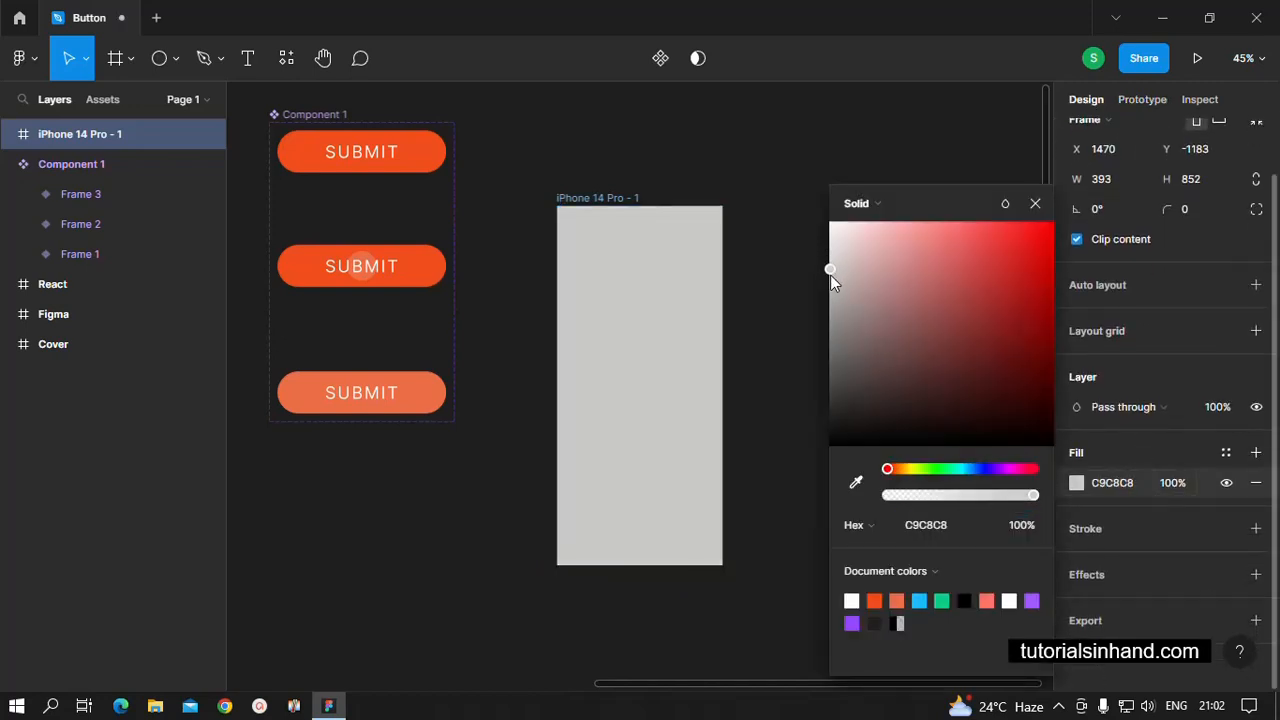
{"action": "left_click", "coordinate": [786, 351]}
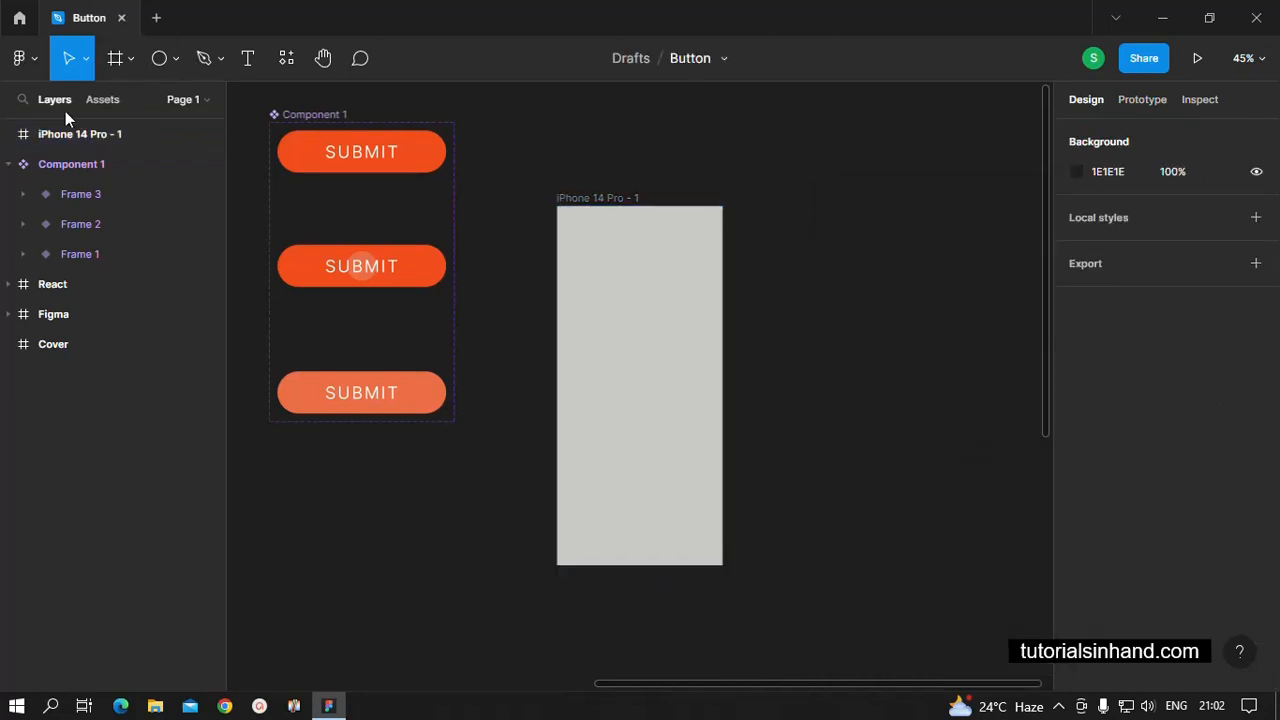
Place an instance of the local SUBMIT button component in the middle of the iPhone 14 Pro frame.
{"action": "left_click", "coordinate": [97, 99]}
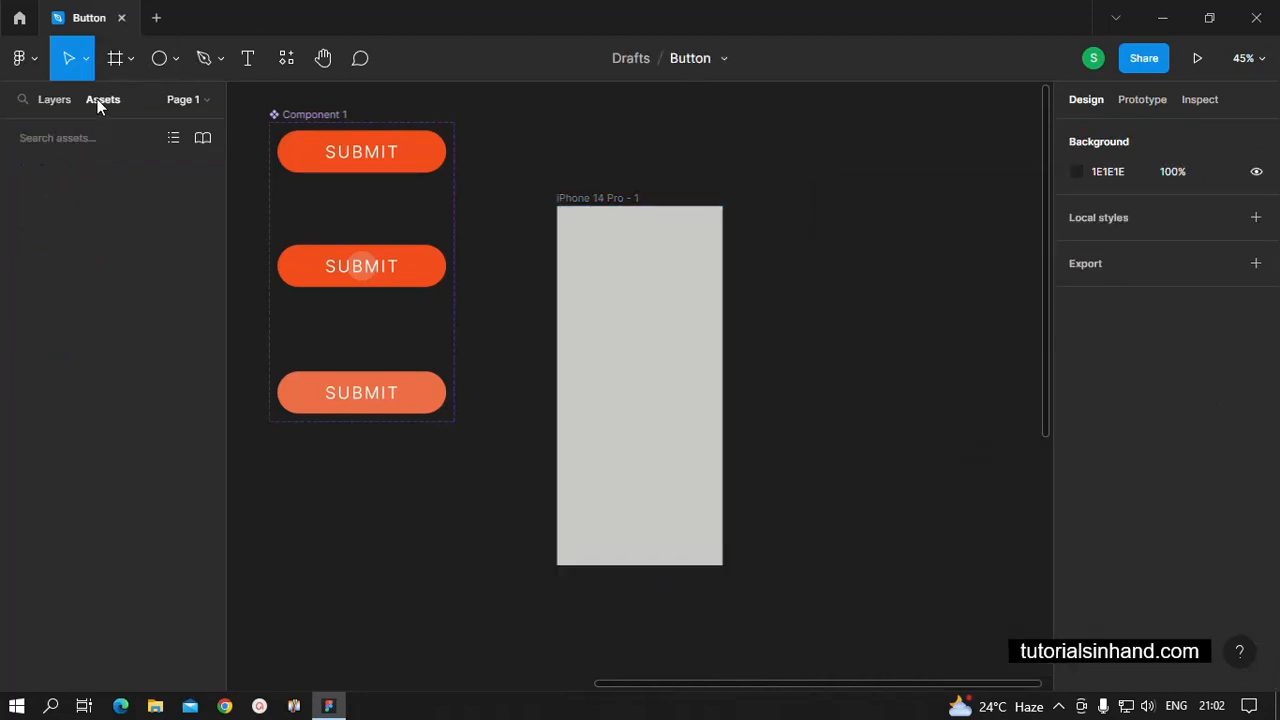
{"action": "left_click_drag", "start_coordinate": [88, 224], "coordinate": [643, 418]}
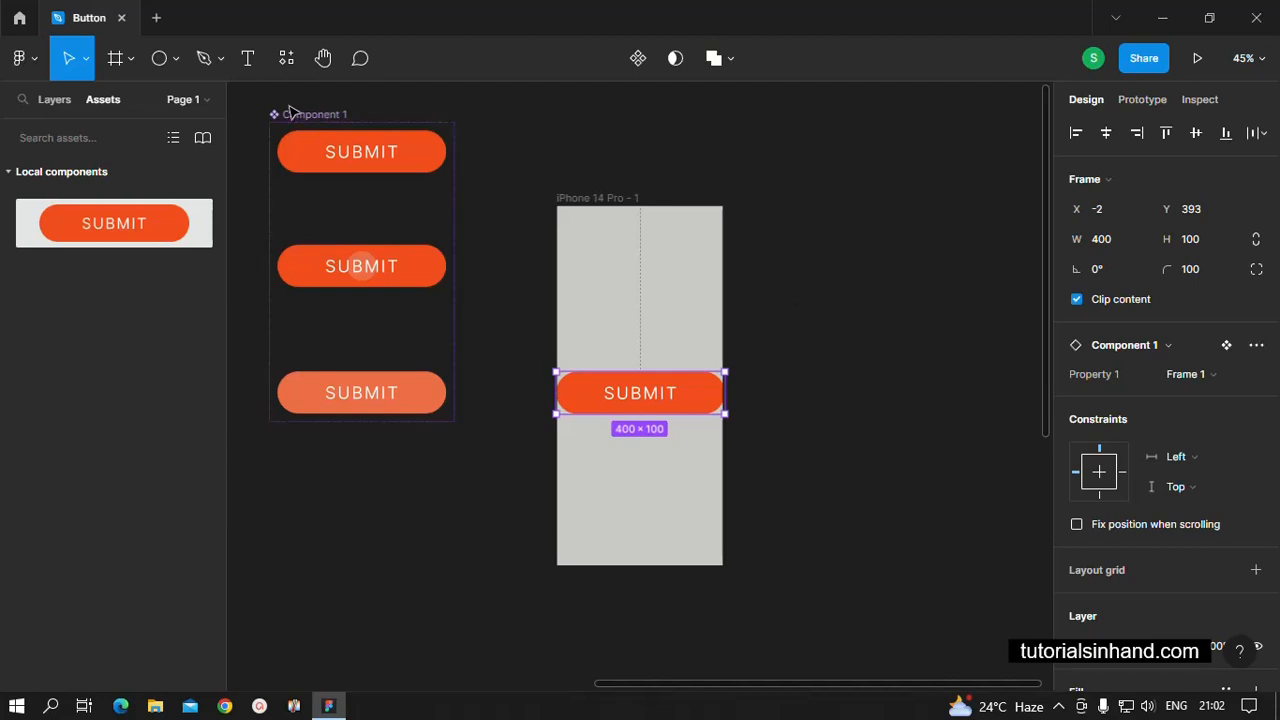
Scale the SUBMIT button instance in the iPhone 14 Pro frame down proportionally to about 279 × 70.
{"action": "left_click", "coordinate": [86, 58]}
{"action": "left_click", "coordinate": [73, 125]}
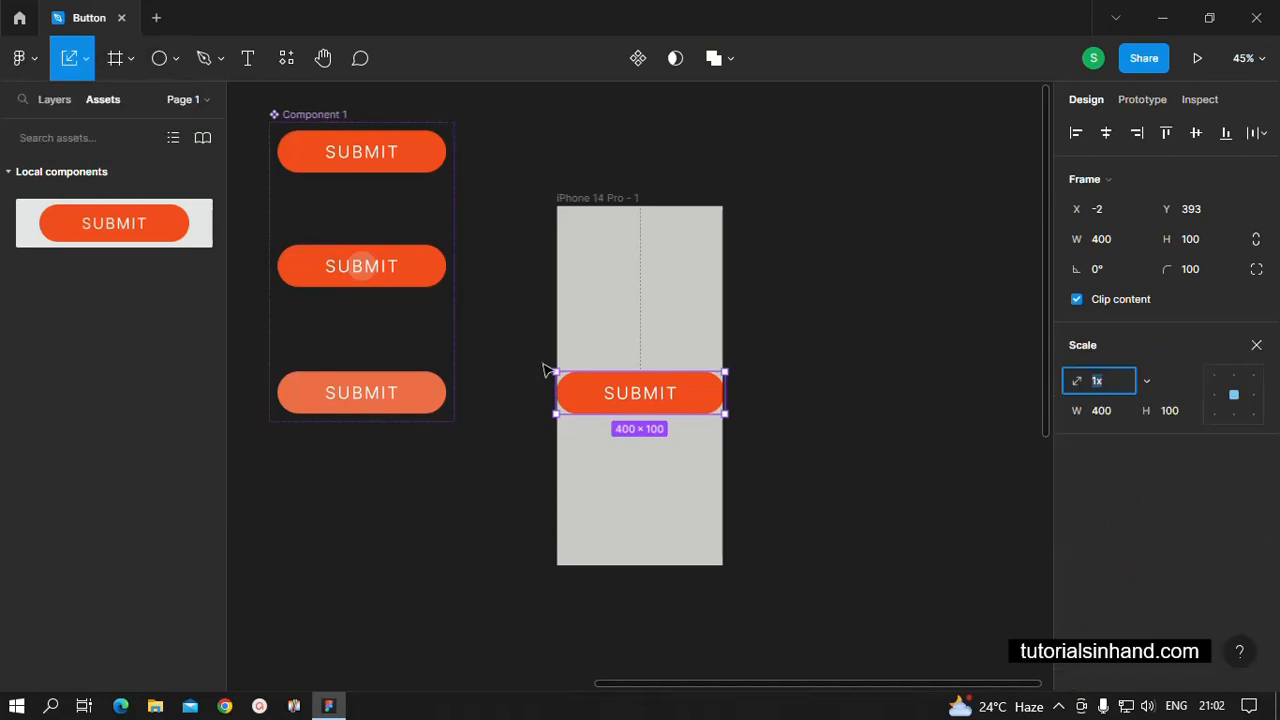
{"action": "left_click_drag", "start_coordinate": [555, 372], "coordinate": [600, 390]}
{"action": "left_click", "coordinate": [826, 405]}
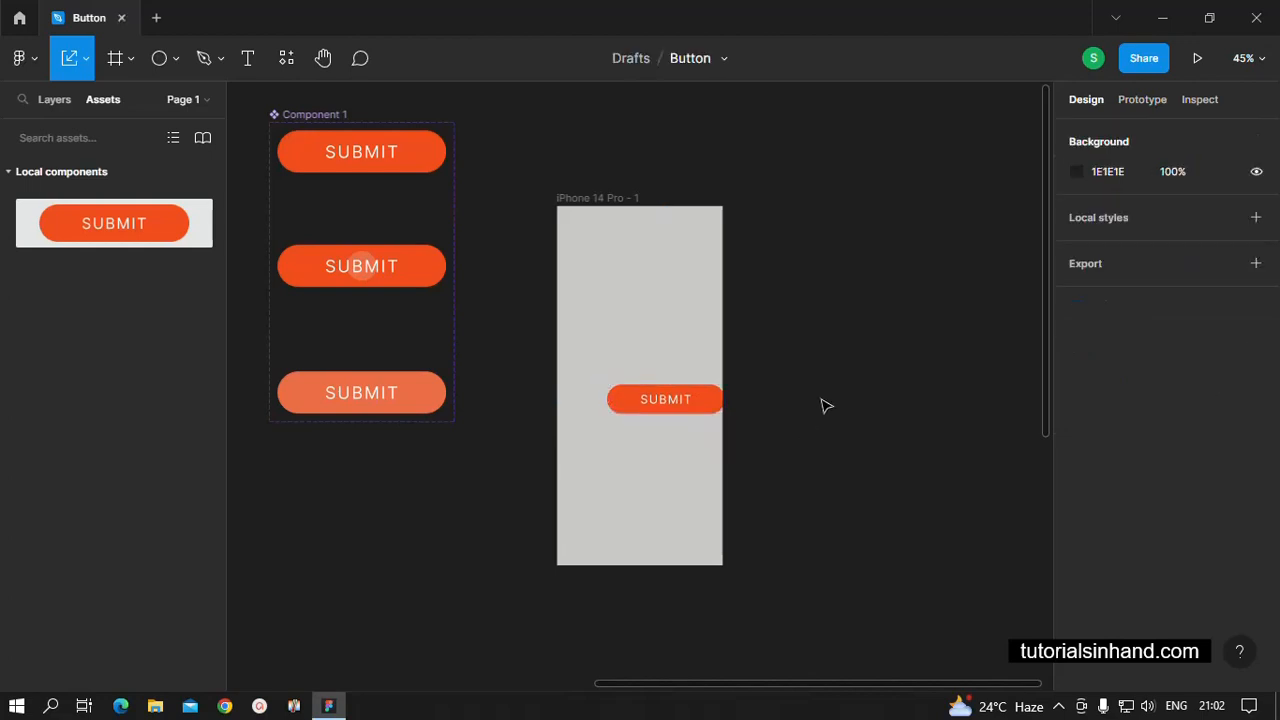
Center the scaled SUBMIT instance horizontally and vertically within the iPhone 14 Pro frame.
{"action": "left_click", "coordinate": [711, 408]}
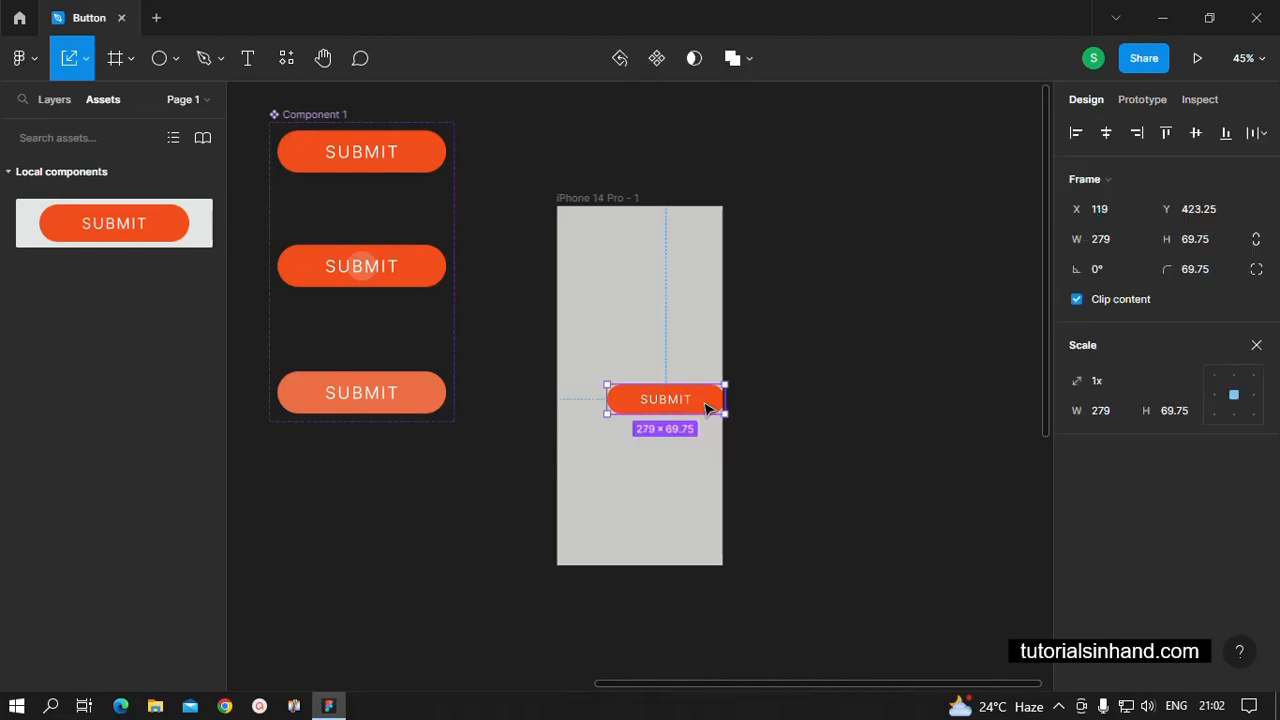
{"action": "left_click", "coordinate": [1106, 133]}
{"action": "left_click", "coordinate": [1195, 133]}
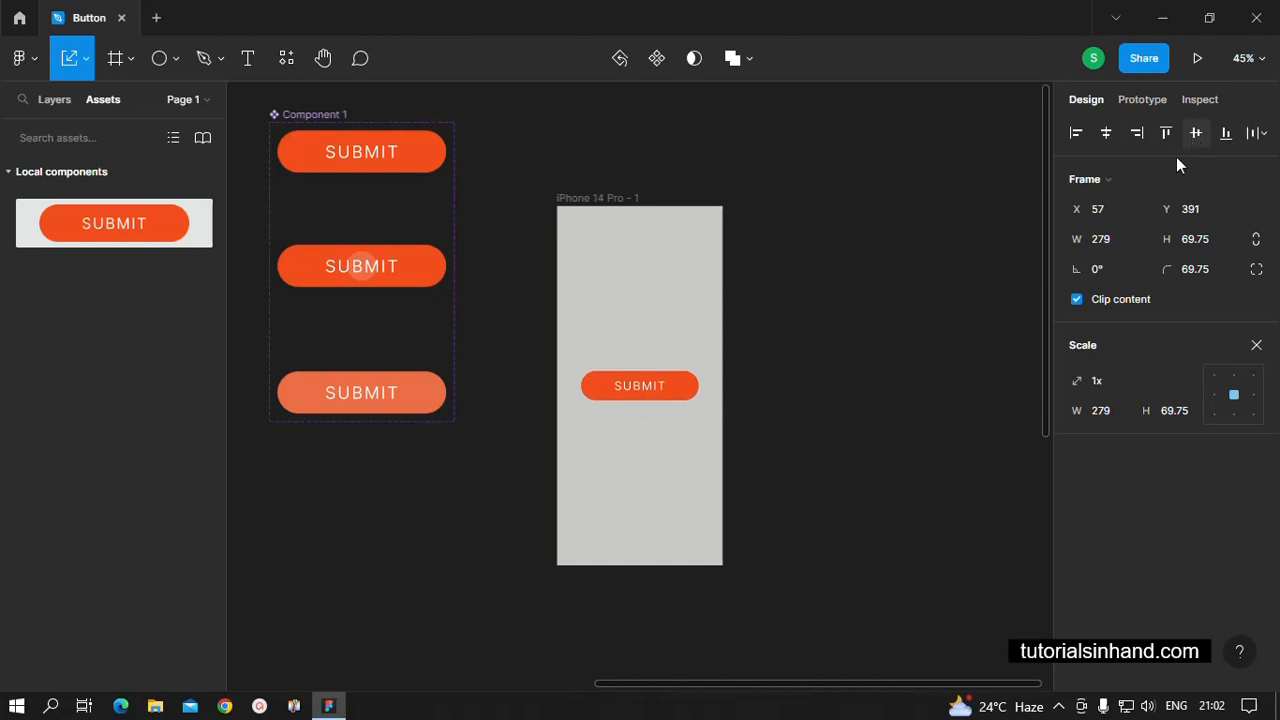
{"action": "left_click", "coordinate": [919, 273]}
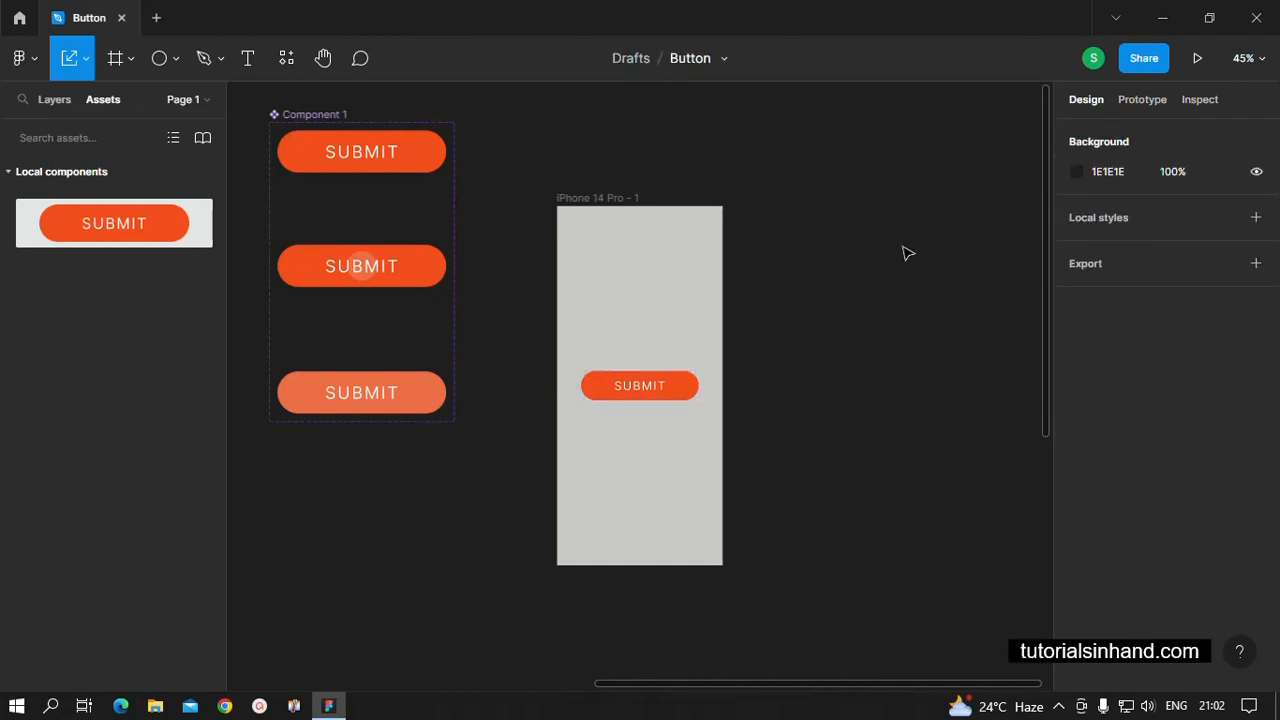
Run the prototype of the iPhone 14 Pro frame and trigger the SUBMIT button repeatedly to check its animation.
{"action": "key", "text": "Tab"}
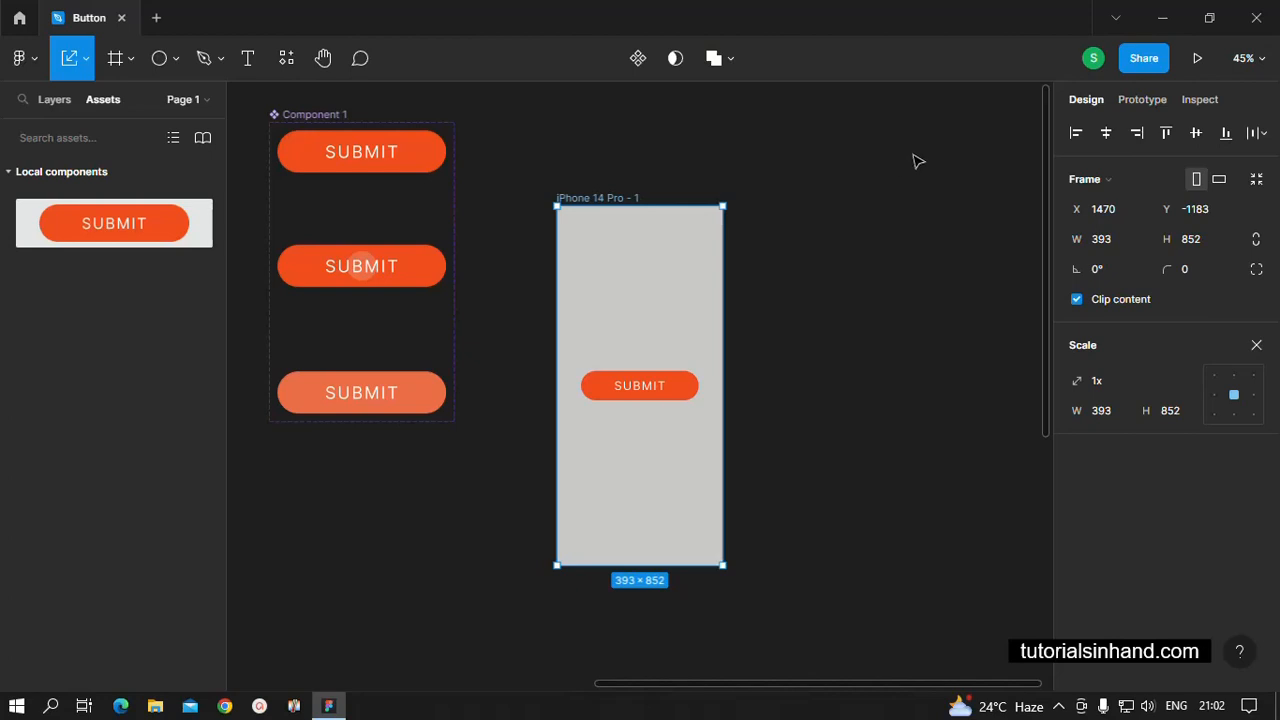
{"action": "left_click", "coordinate": [1197, 60]}
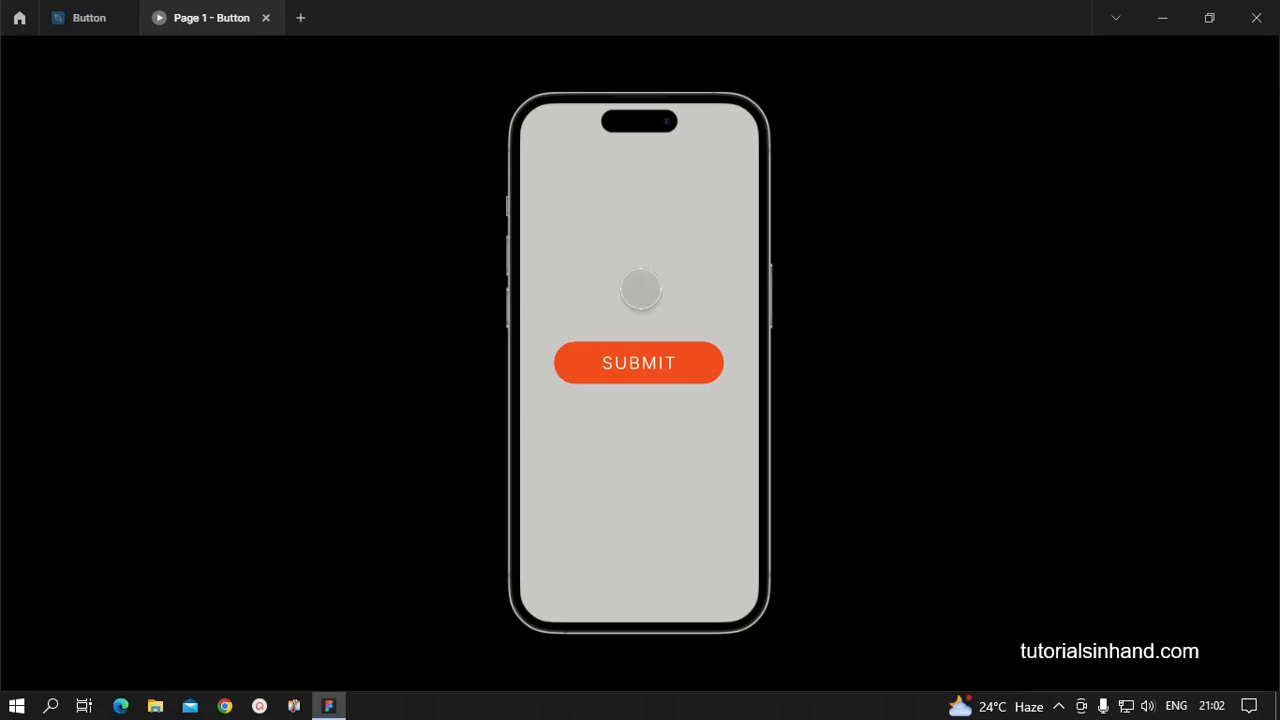
{"action": "left_click", "coordinate": [640, 364]}
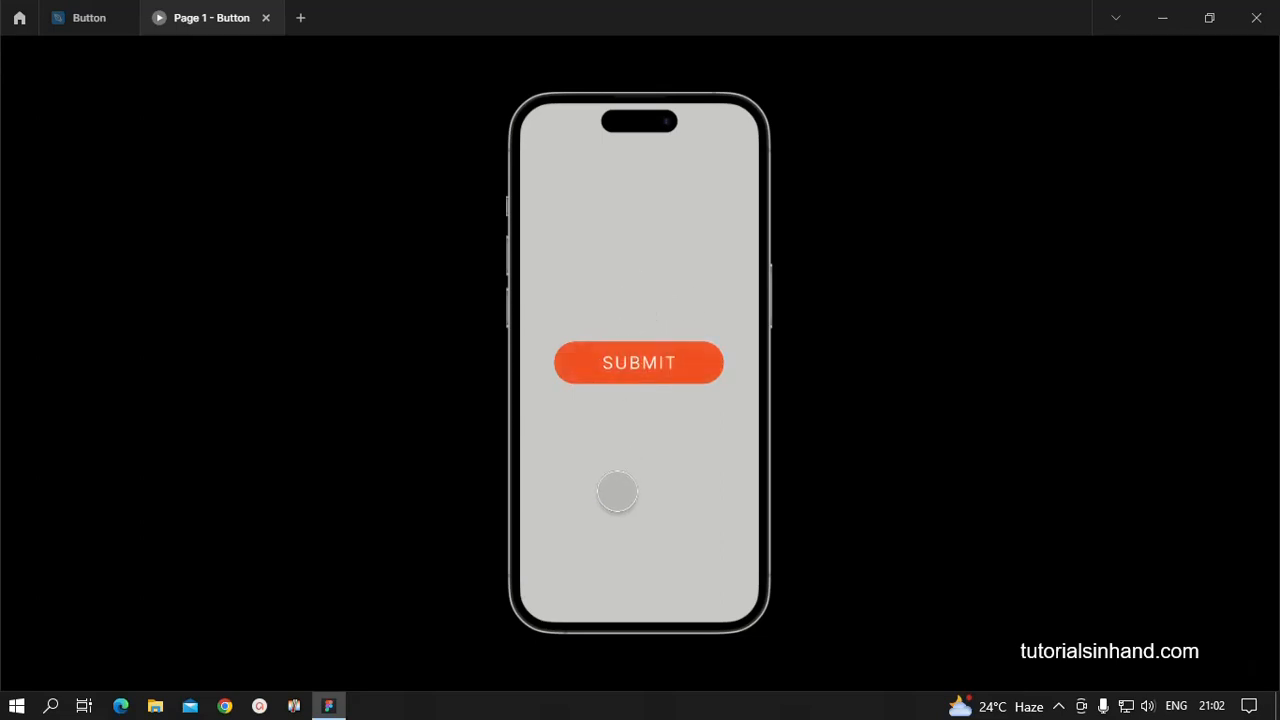
{"action": "left_click", "coordinate": [637, 364]}
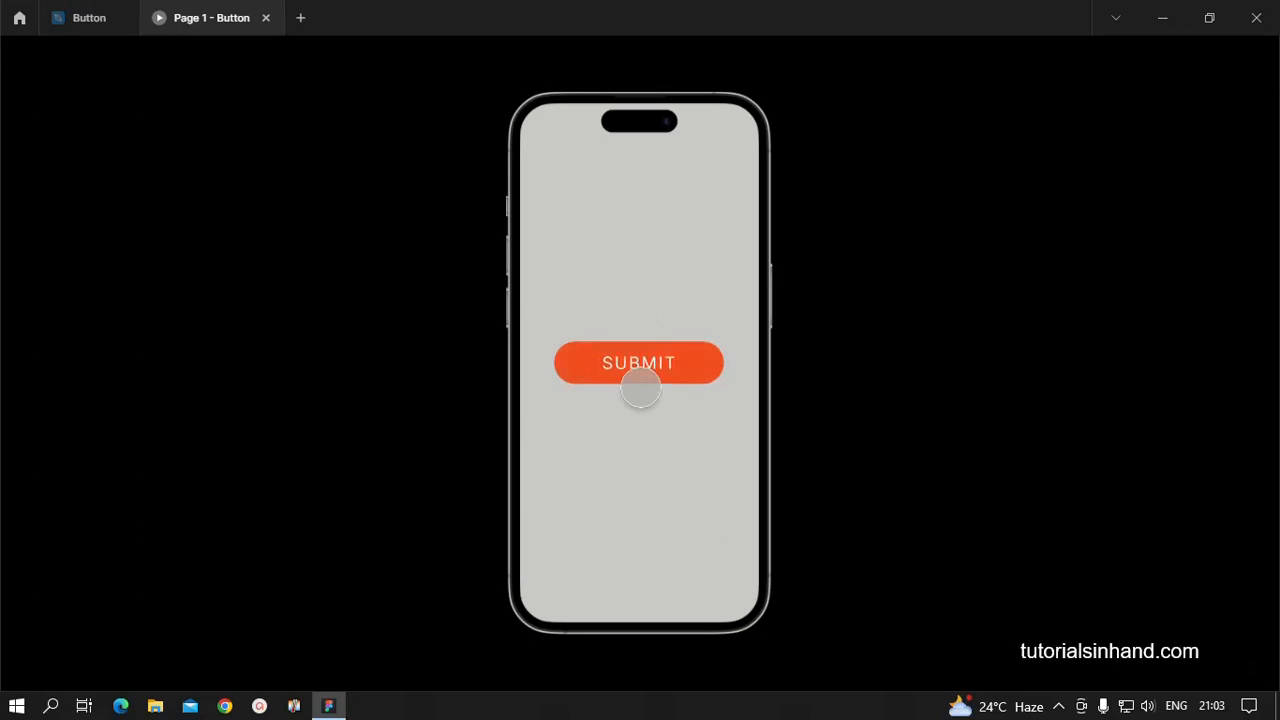
{"action": "left_click", "coordinate": [640, 366]}
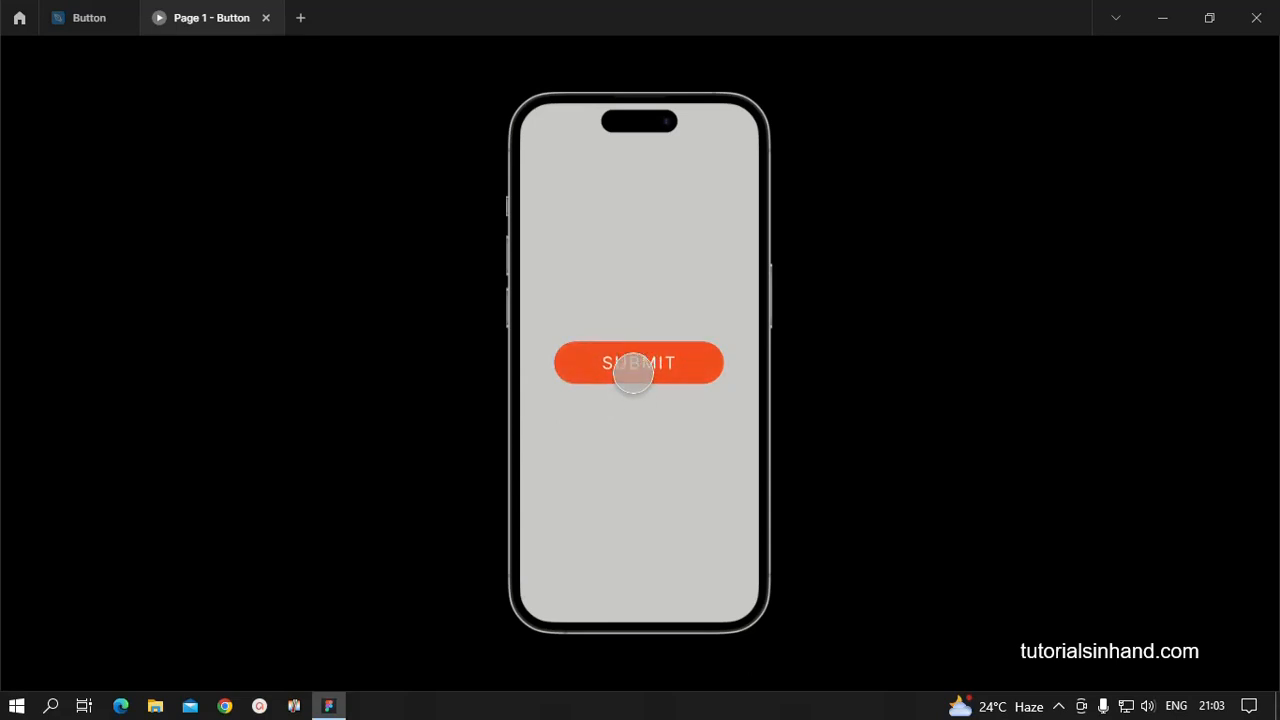
{"action": "left_click", "coordinate": [633, 372]}
{"action": "left_click", "coordinate": [643, 372]}
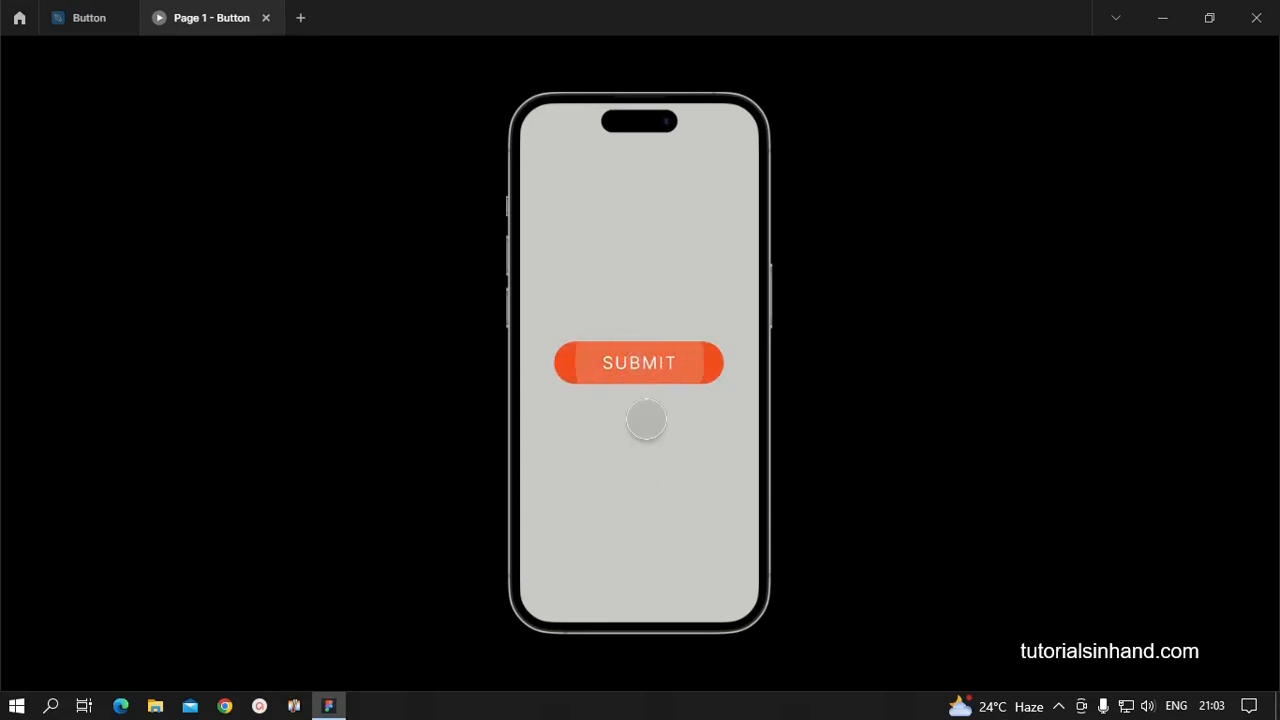